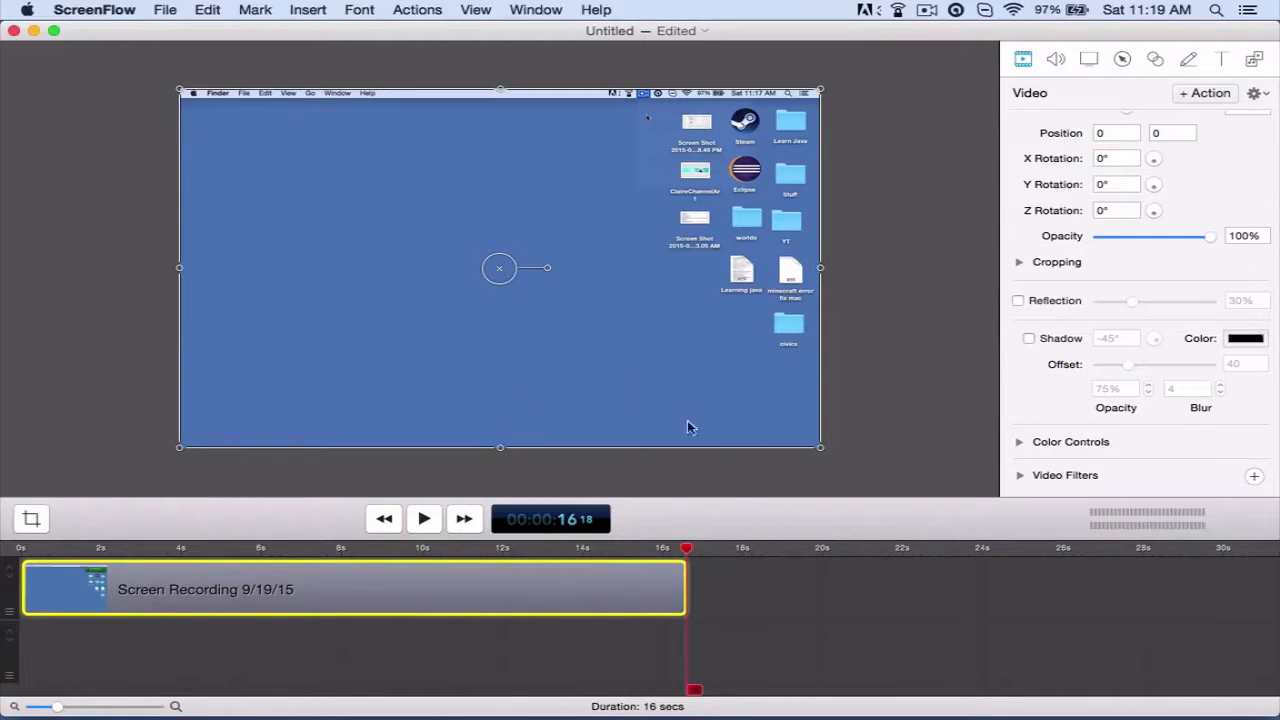
Paste a copy of the screen recording clip and stack both clips on separate tracks, starting at 0 s
left_click_drag(688, 560, 670, 598)
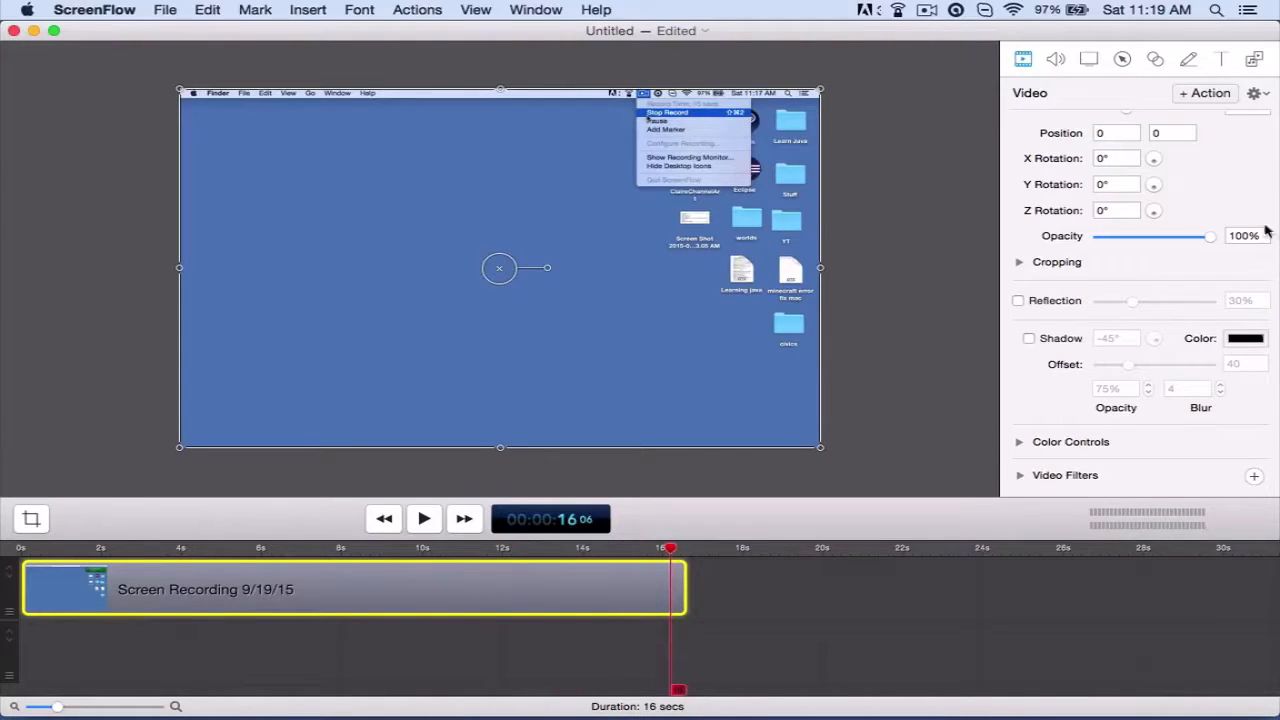
scroll(1177, 224, "up", 2)
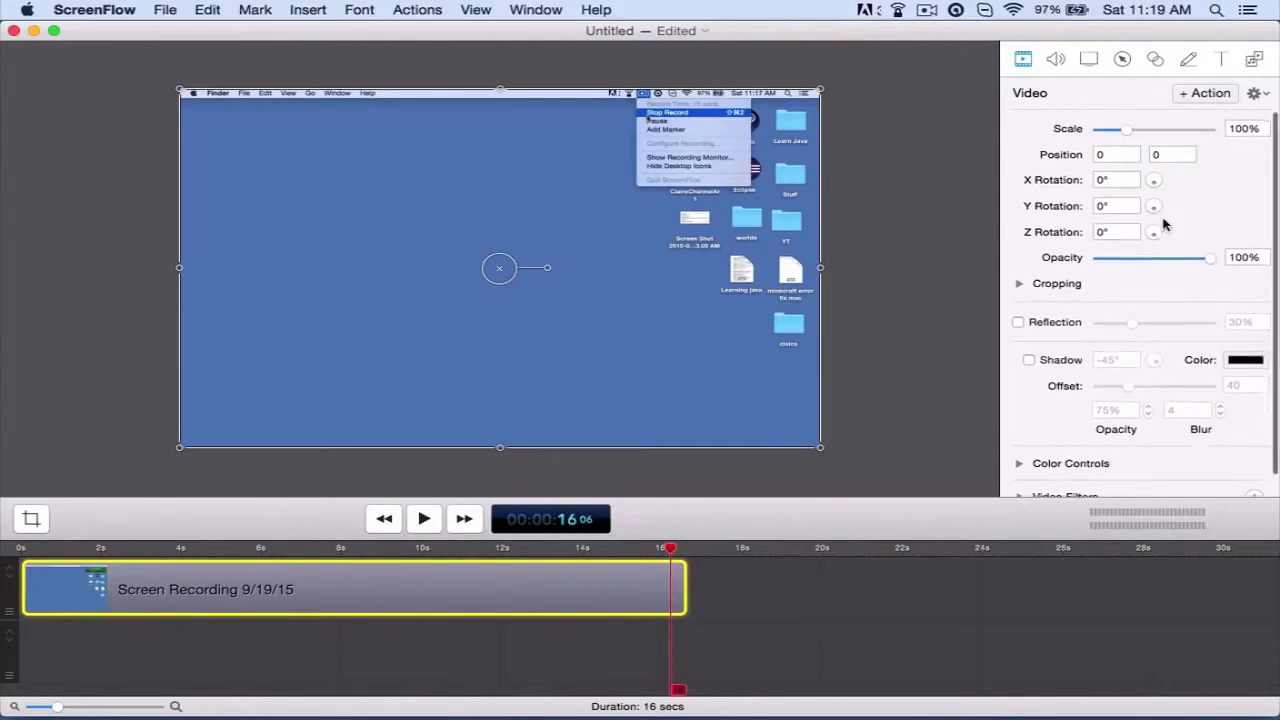
key("super+v")
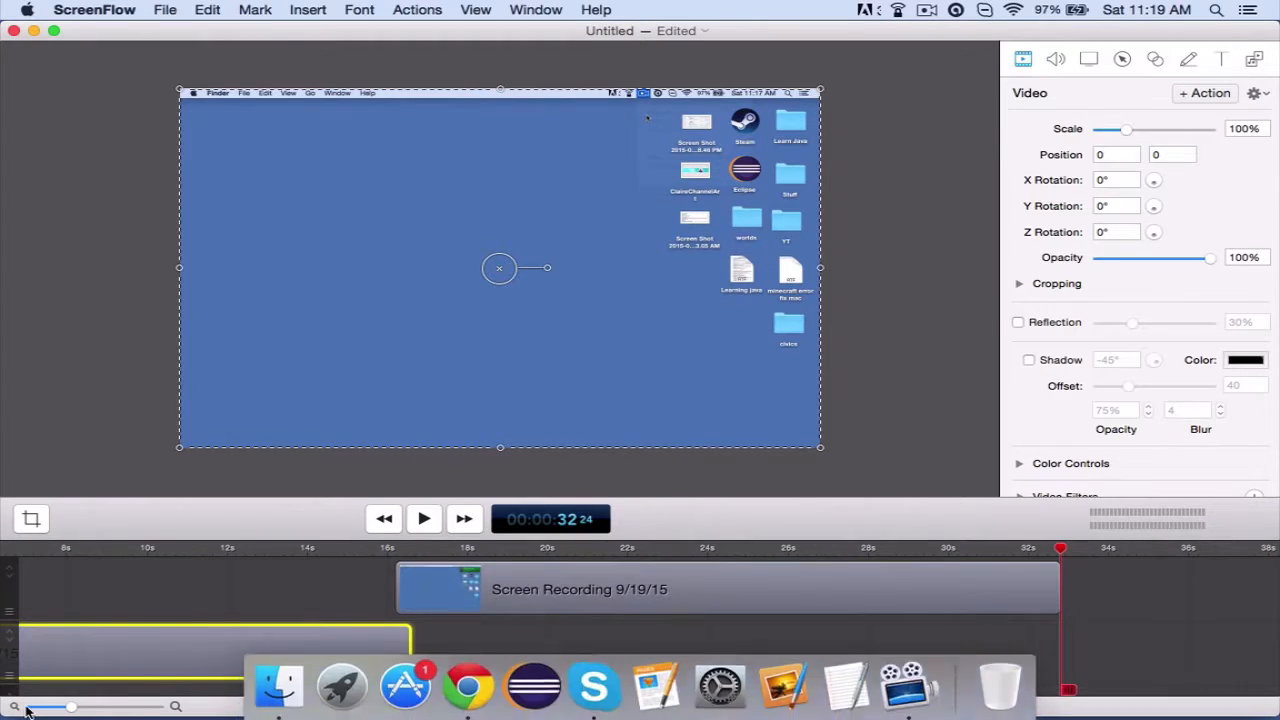
left_click_drag(410, 598, 5, 588)
scroll(189, 588, "left", 5)
left_click(228, 634)
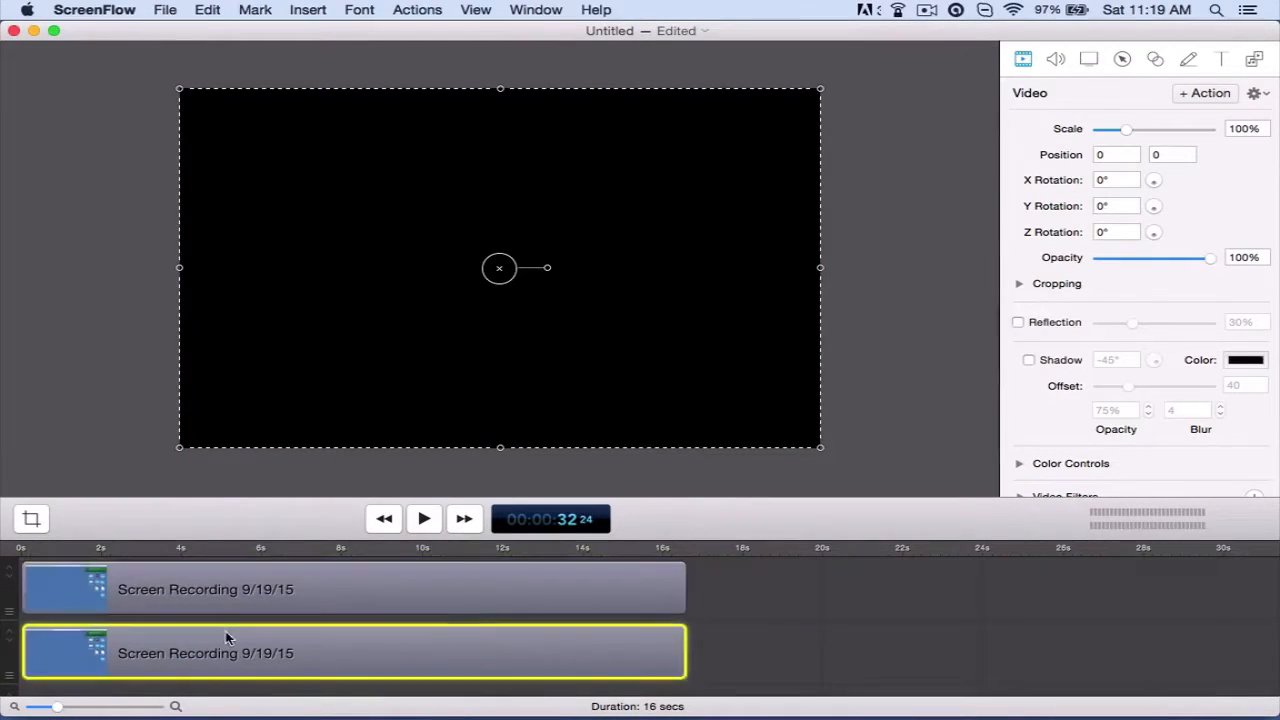
Place the playhead at 06;26 and lower the upper clip's opacity to 21%
left_click(225, 592)
left_click(316, 646)
left_click(296, 550)
left_click(423, 609)
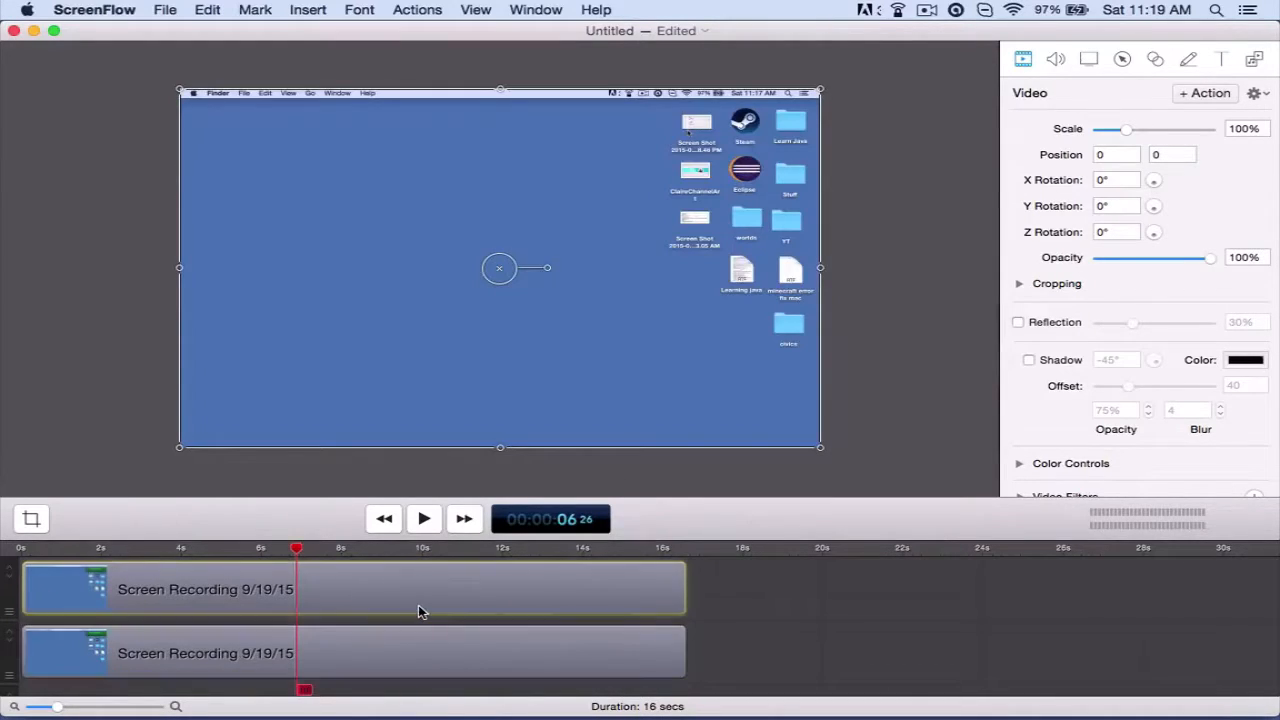
left_click(341, 674)
mouse_move(341, 681)
left_mouse_down()
mouse_move(361, 680)
mouse_move(331, 674)
left_mouse_up()
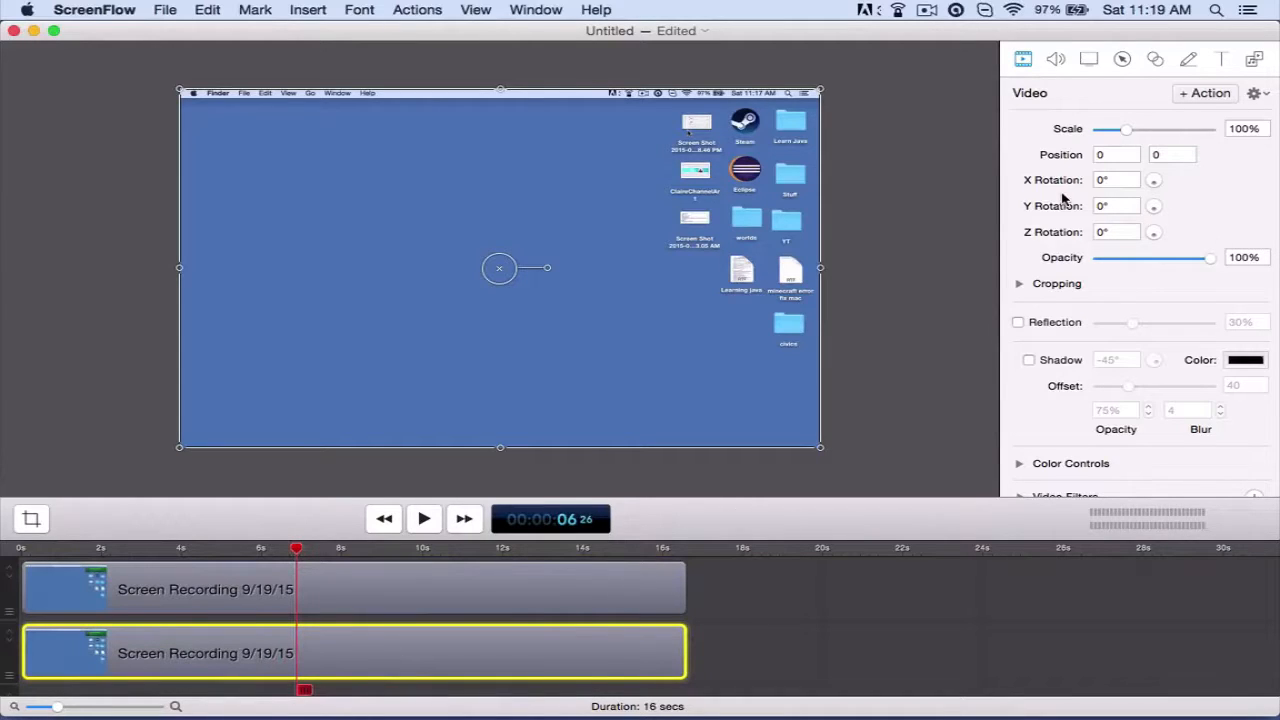
left_click(540, 597)
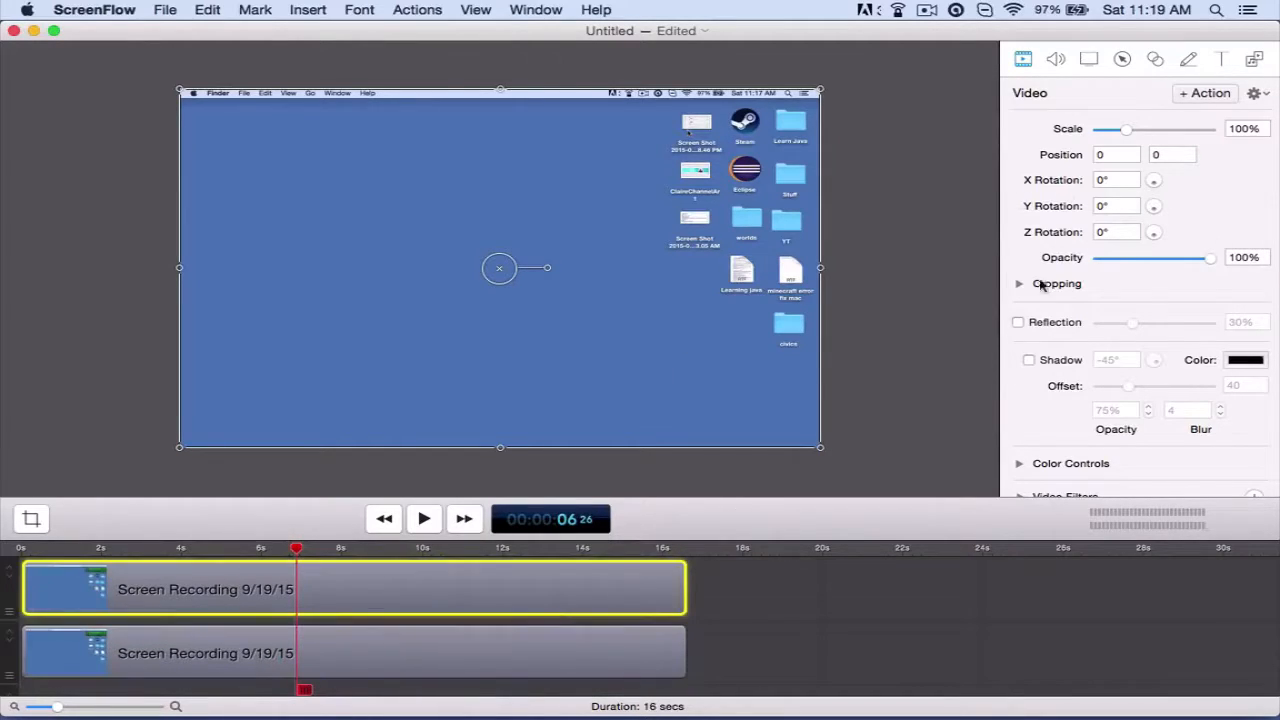
left_click_drag(1210, 258, 1121, 260)
Shift the lower clip to start about half a second in and place the playhead at 02;04
left_click(487, 662)
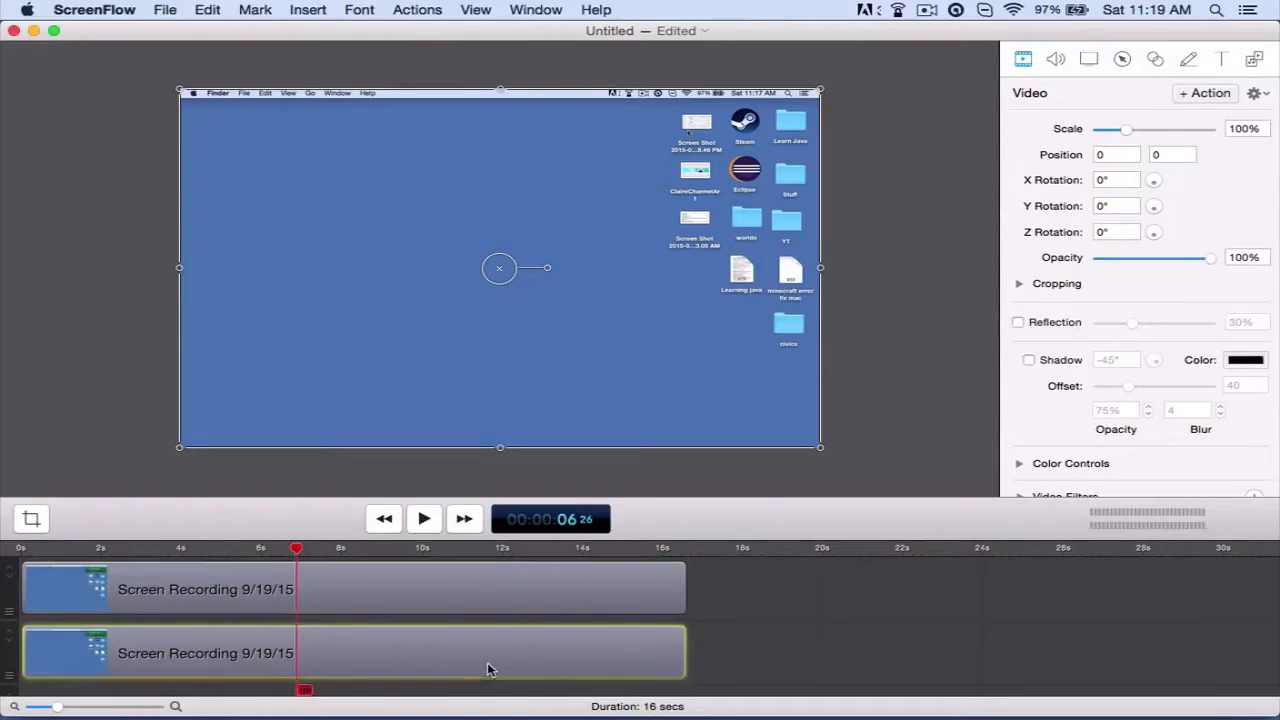
left_click_drag(487, 662, 506, 660)
left_click_drag(310, 567, 106, 565)
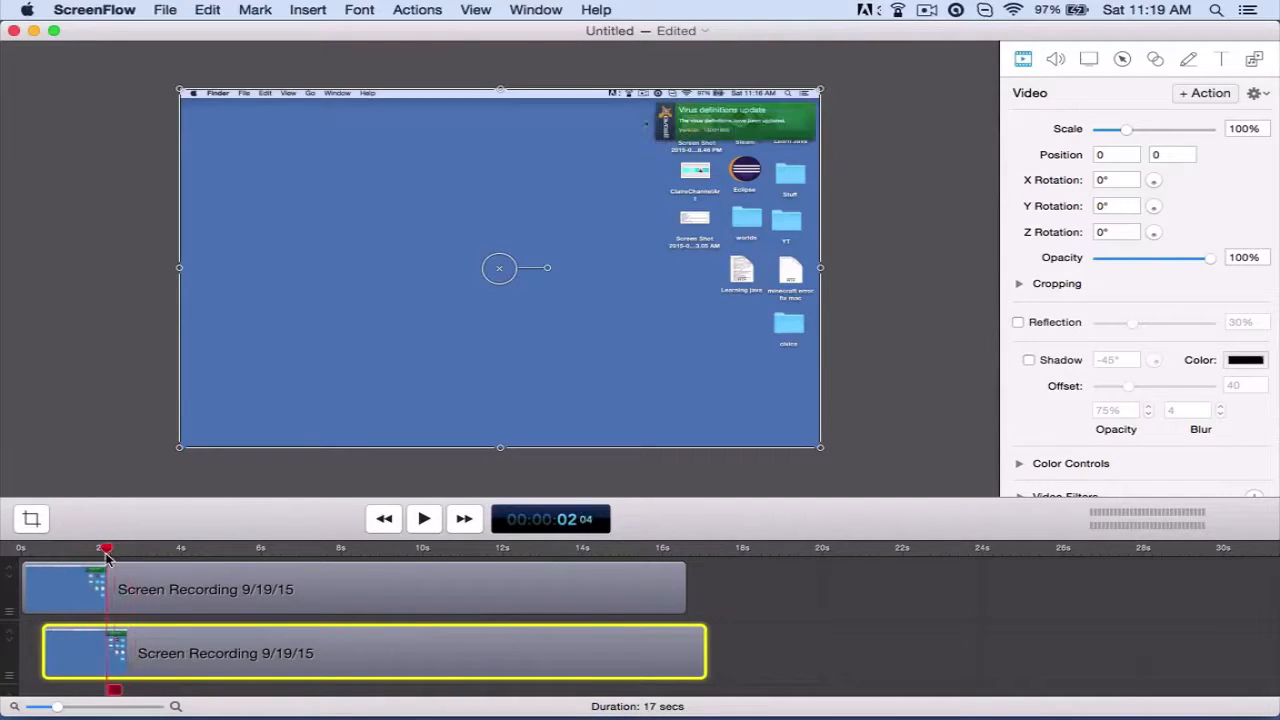
Enable a 30% reflection on the upper clip and shorten its picture from the lower edge to vertical position 56
left_click(300, 600)
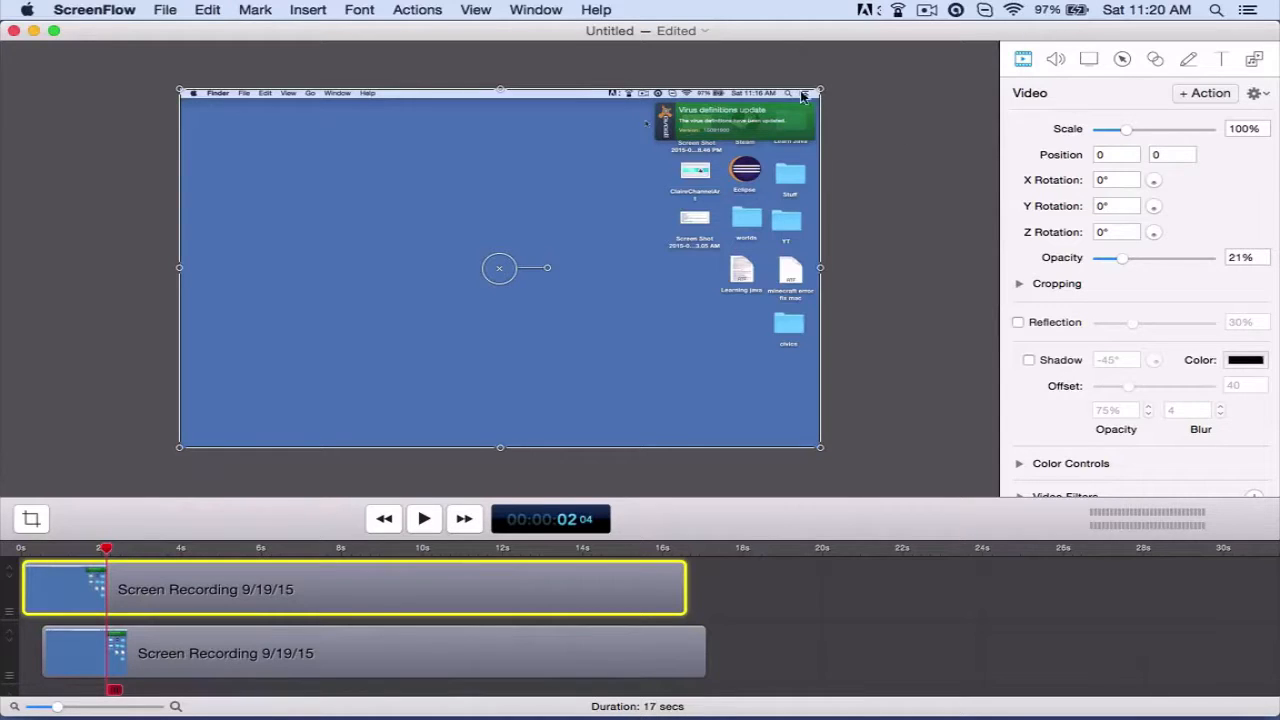
left_click_drag(1130, 130, 1133, 135)
mouse_move(820, 89)
left_mouse_down()
mouse_move(766, 93)
mouse_move(808, 90)
mouse_move(594, 162)
mouse_move(662, 222)
mouse_move(820, 89)
left_mouse_up()
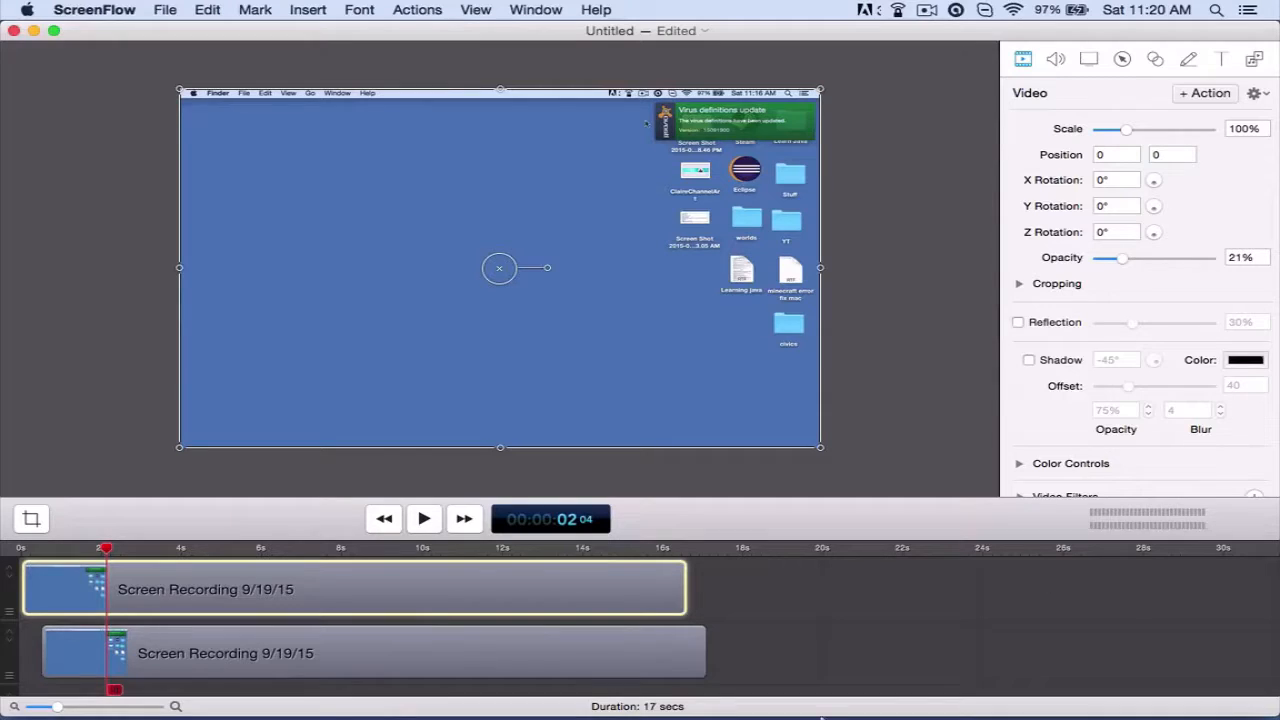
left_click(485, 605)
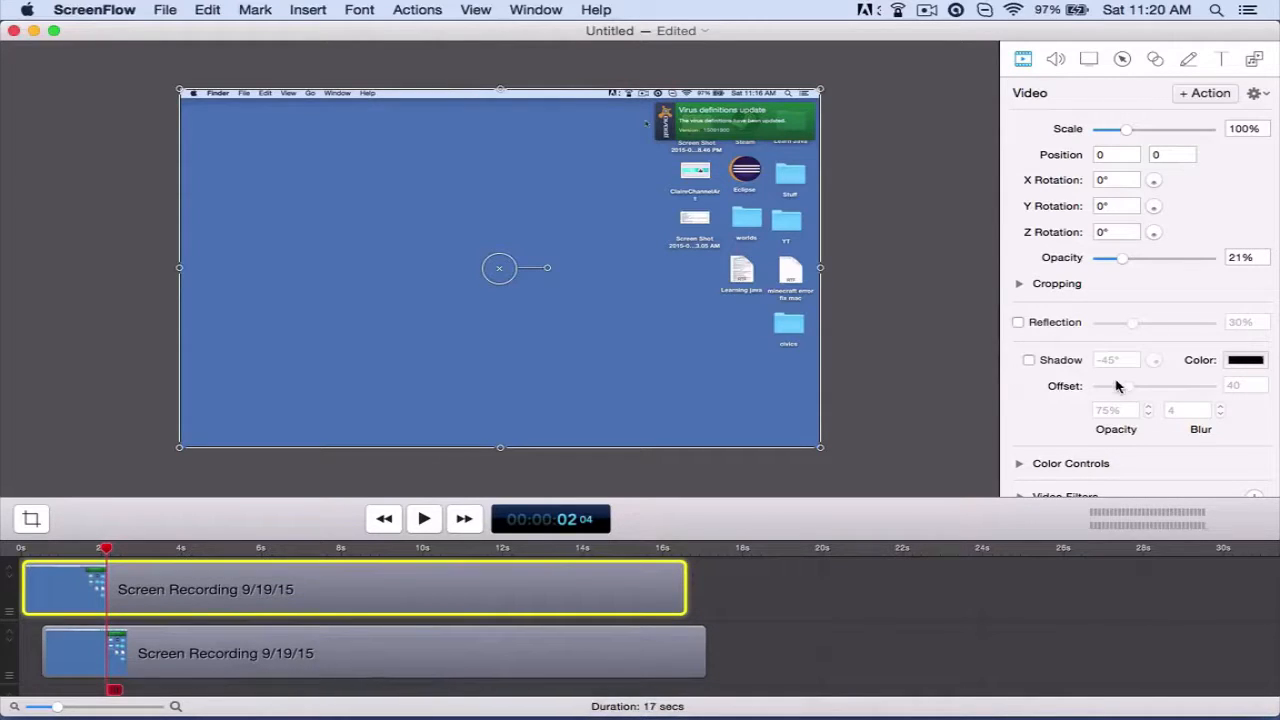
left_click(1019, 322)
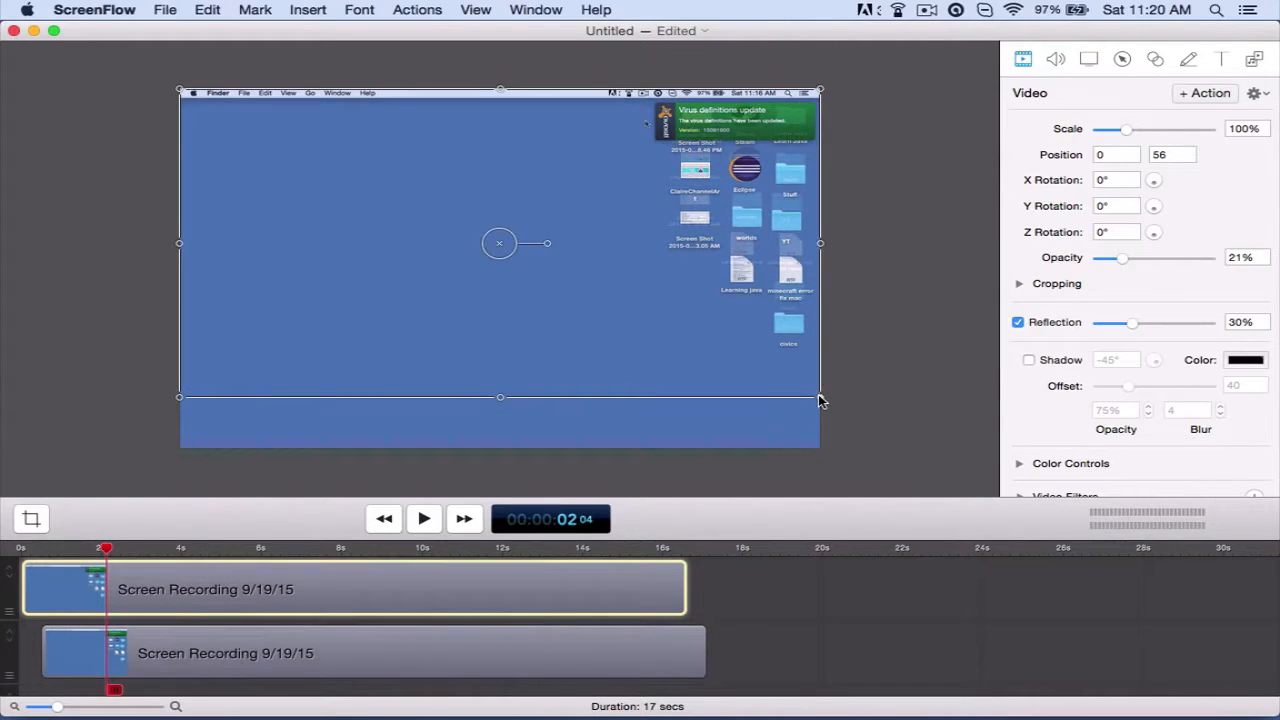
left_click(766, 478)
Slide the lower clip back to start at 0 s in line with the upper clip, and try its reflection option
left_click(457, 648)
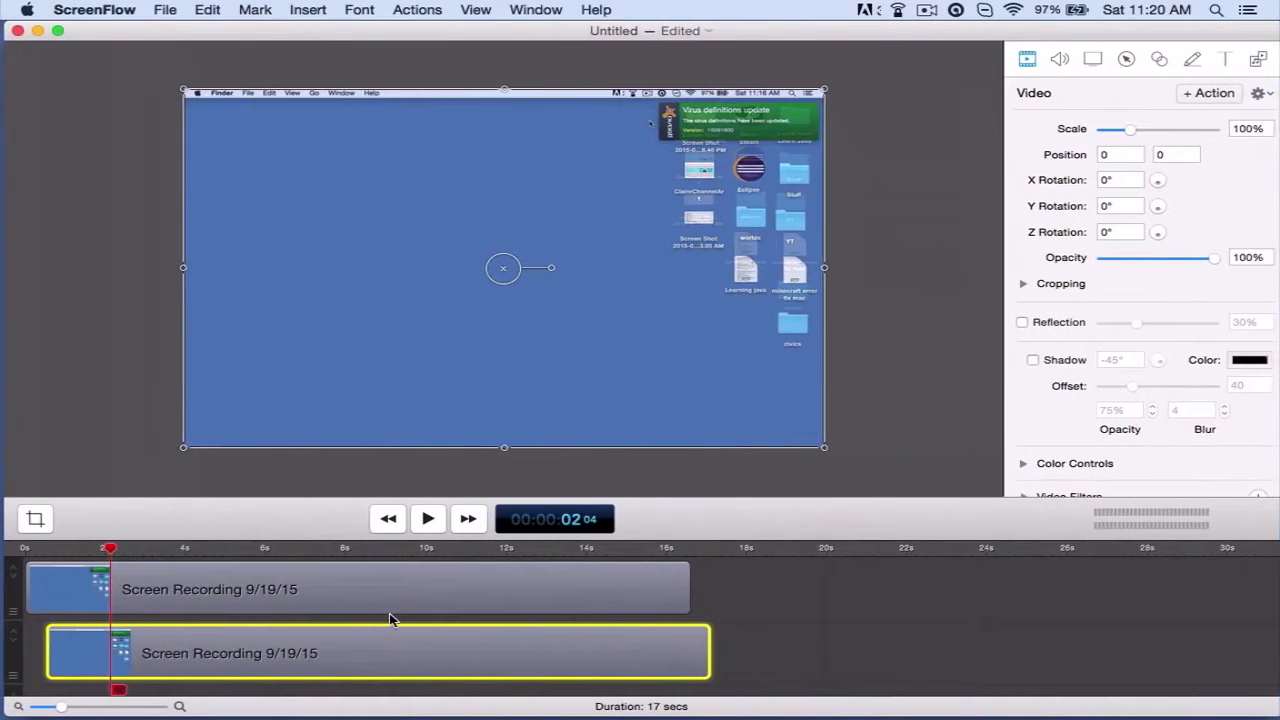
left_click_drag(403, 633, 659, 656)
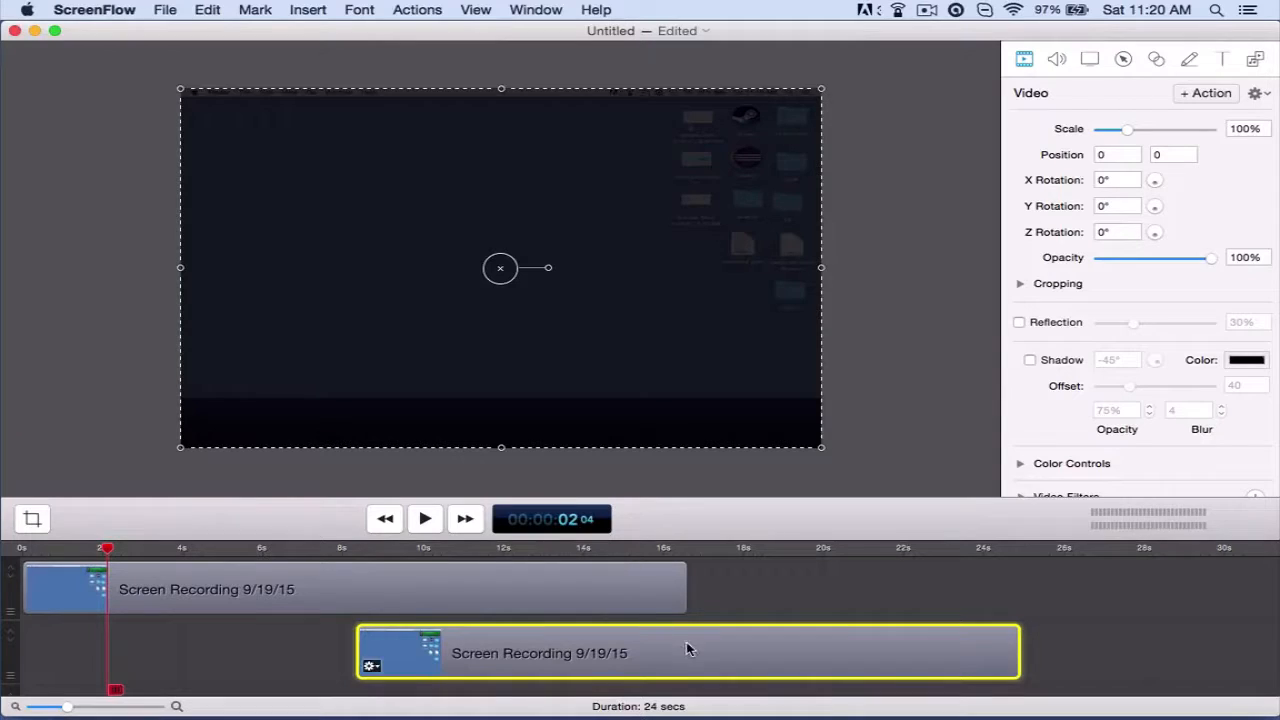
left_click_drag(691, 669, 366, 634)
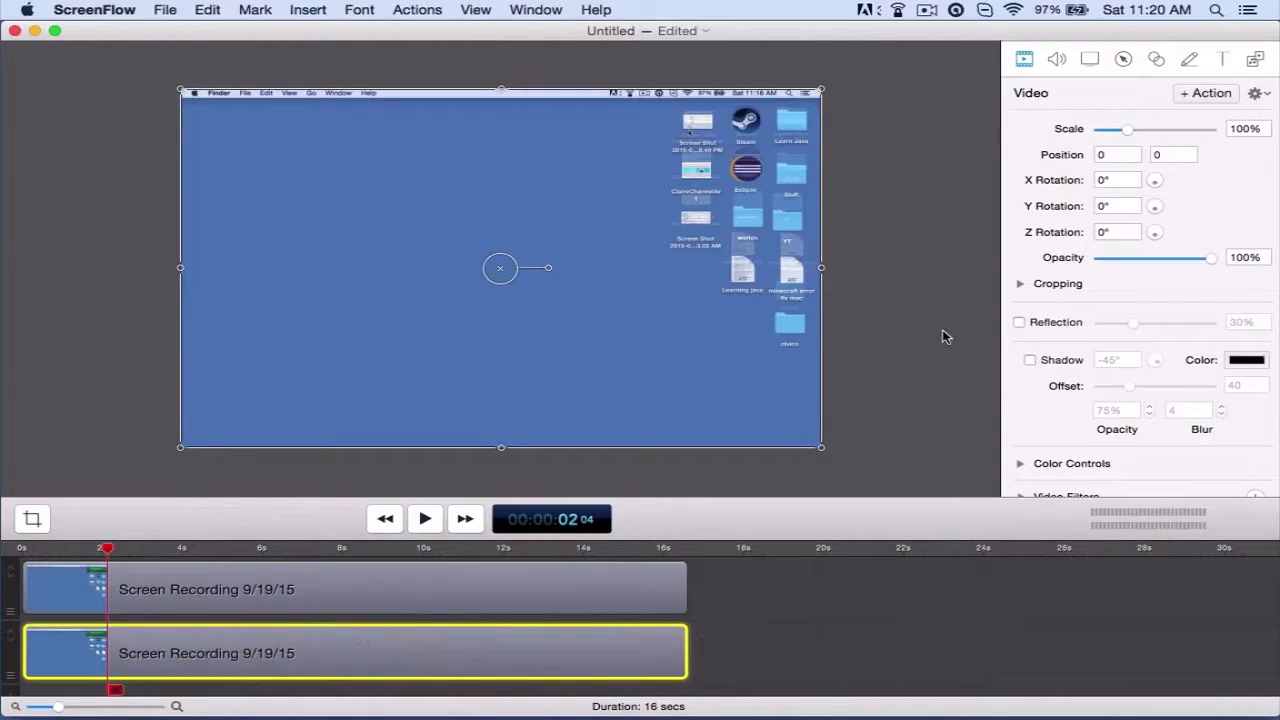
left_click(1019, 322)
left_click(1019, 322)
Set both the reflection and the opacity of the upper clip to 100%
left_click(701, 565)
left_click(629, 606)
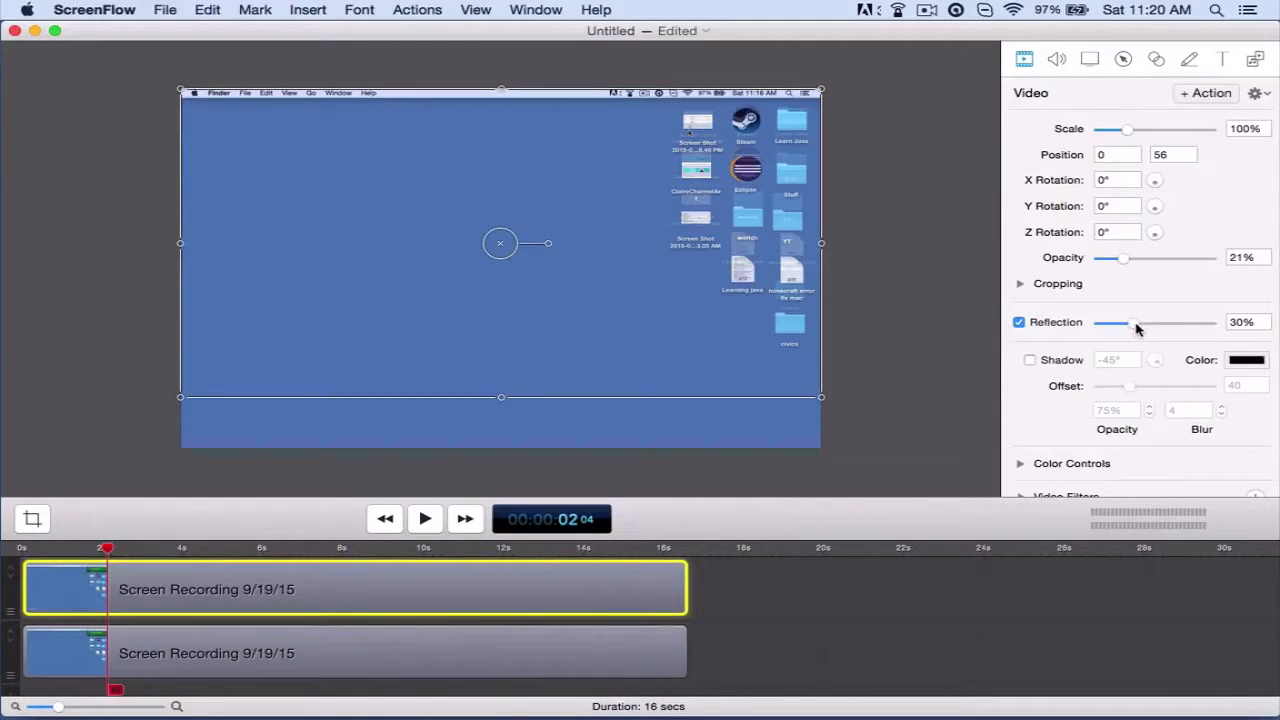
left_click_drag(1137, 329, 1240, 326)
left_click(807, 613)
left_click(571, 590)
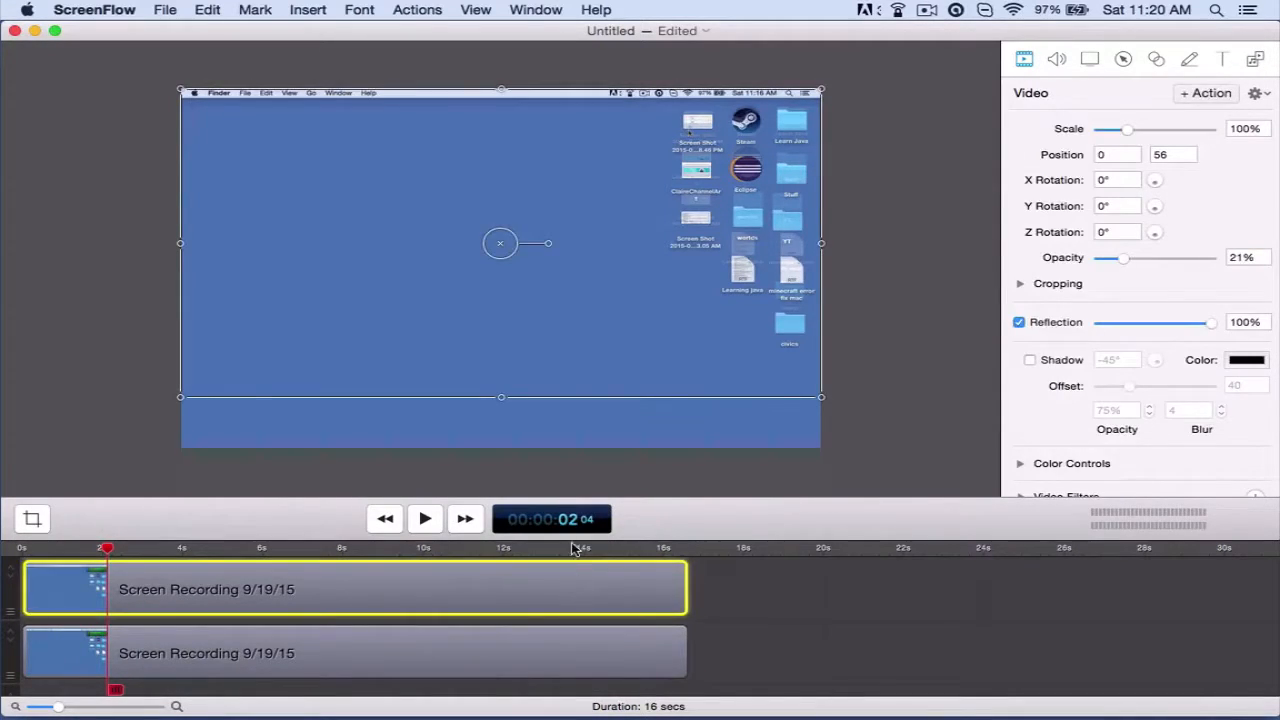
left_click_drag(1123, 258, 1229, 257)
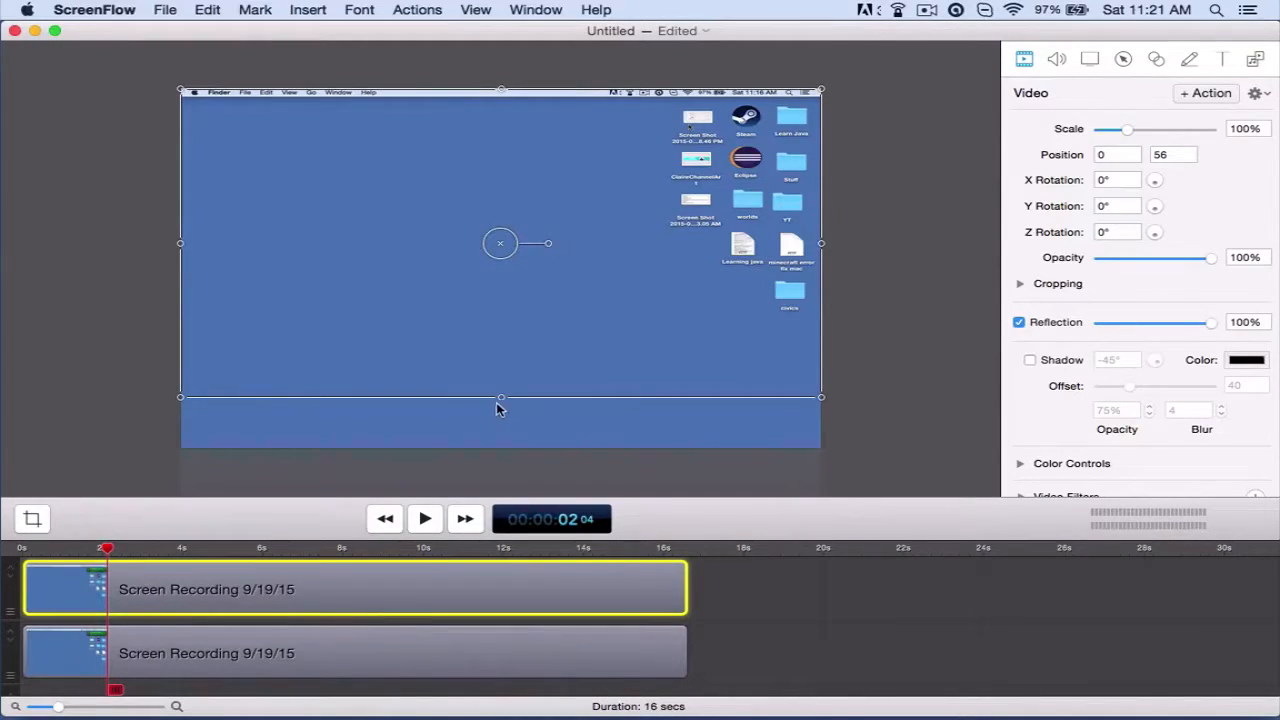
Stretch the upper clip's picture down to the canvas's full height, at position 0, 0, and keep that clip selected
left_click_drag(501, 399, 505, 452)
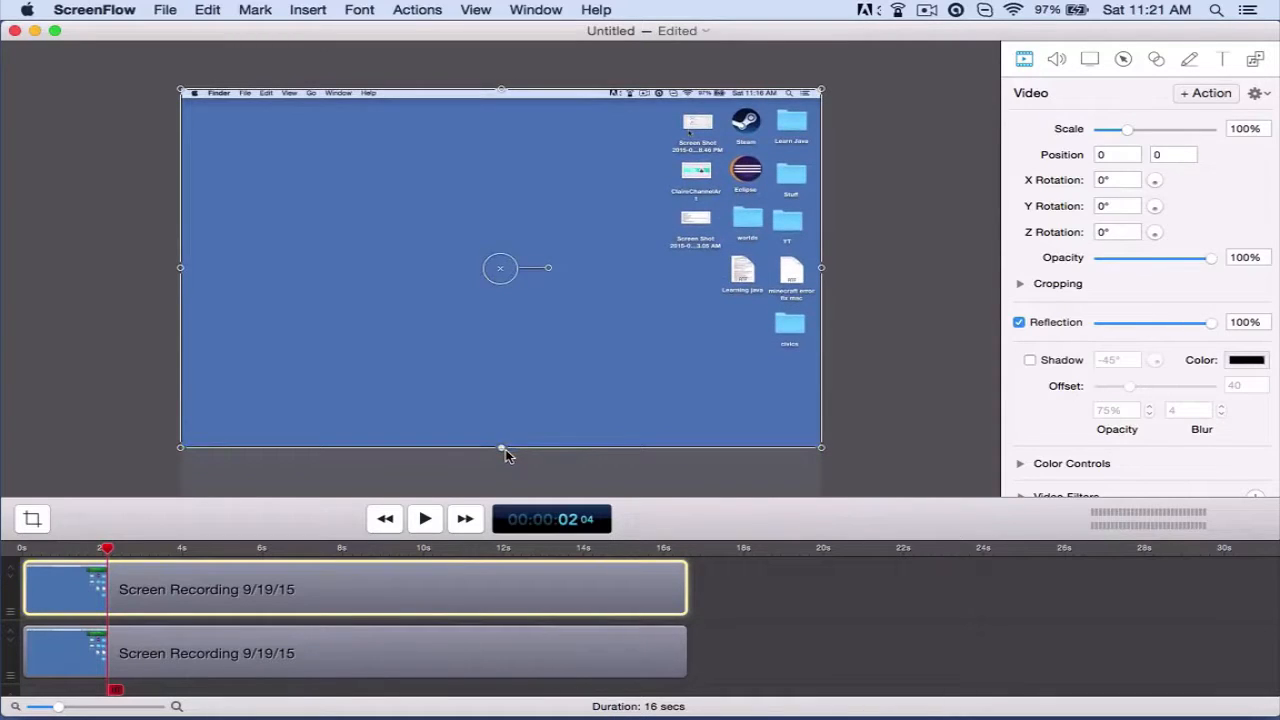
left_click(836, 465)
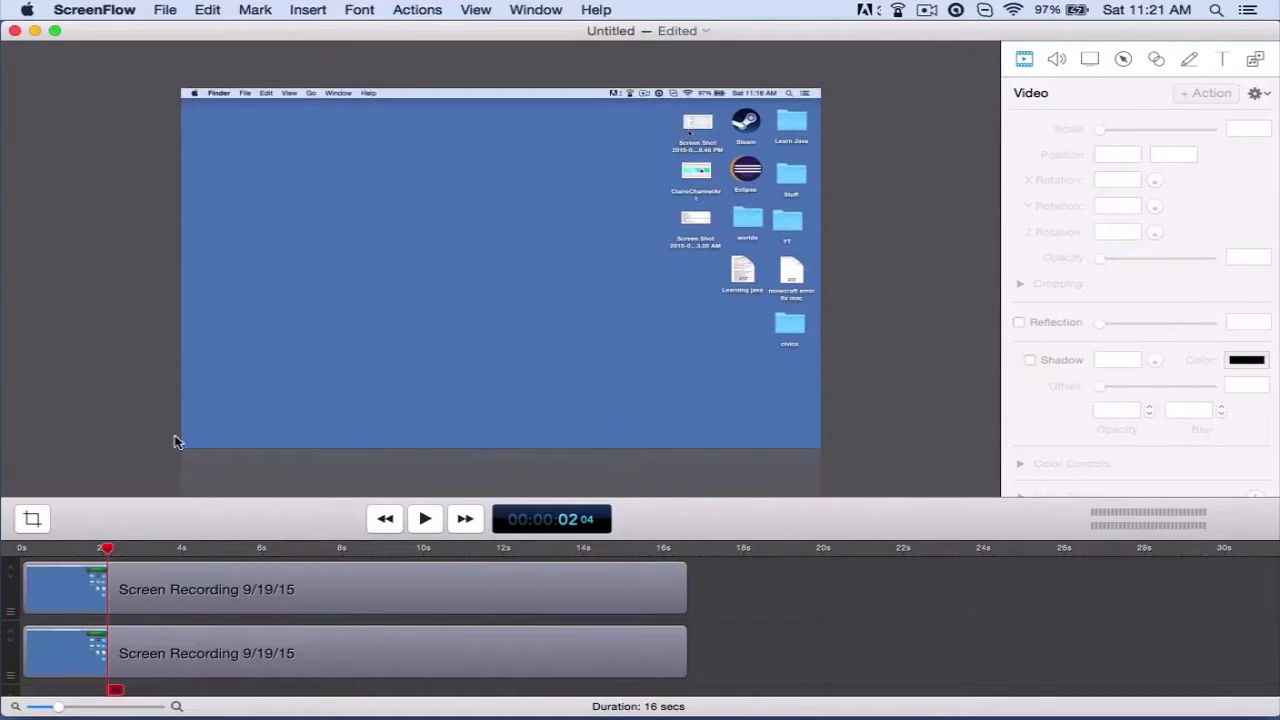
left_click(717, 289)
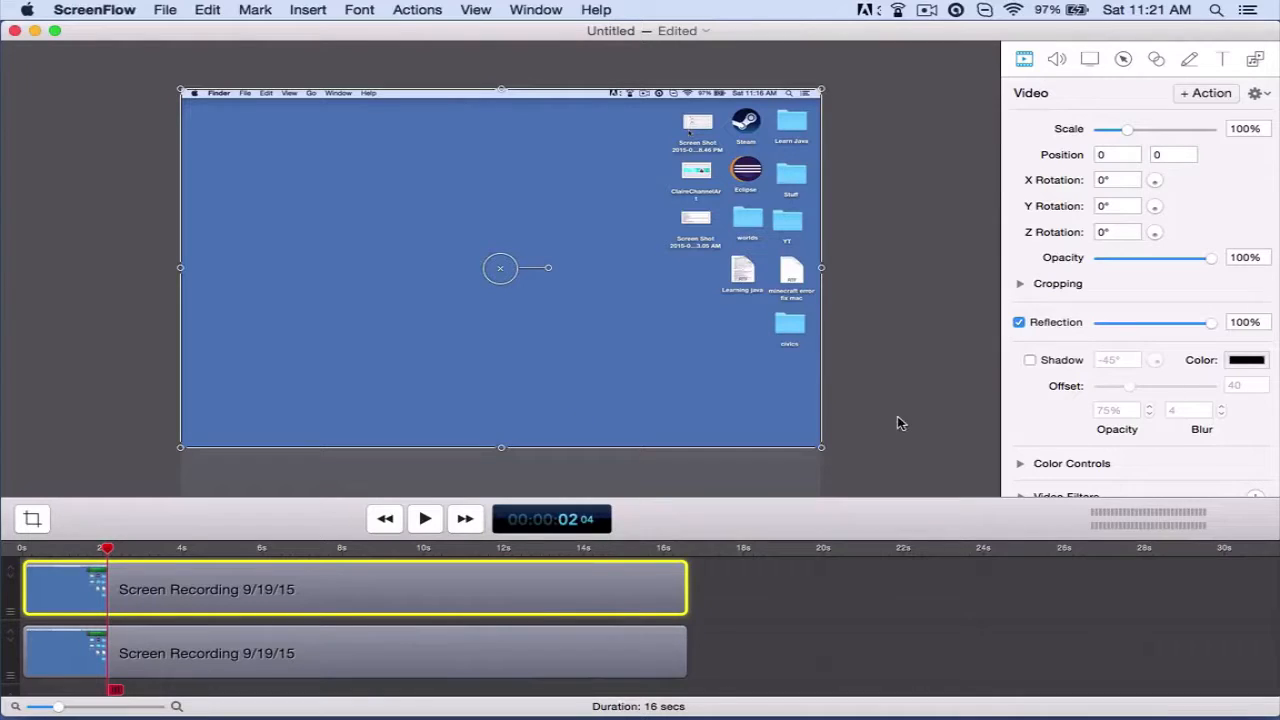
left_click(580, 662)
left_click(546, 592)
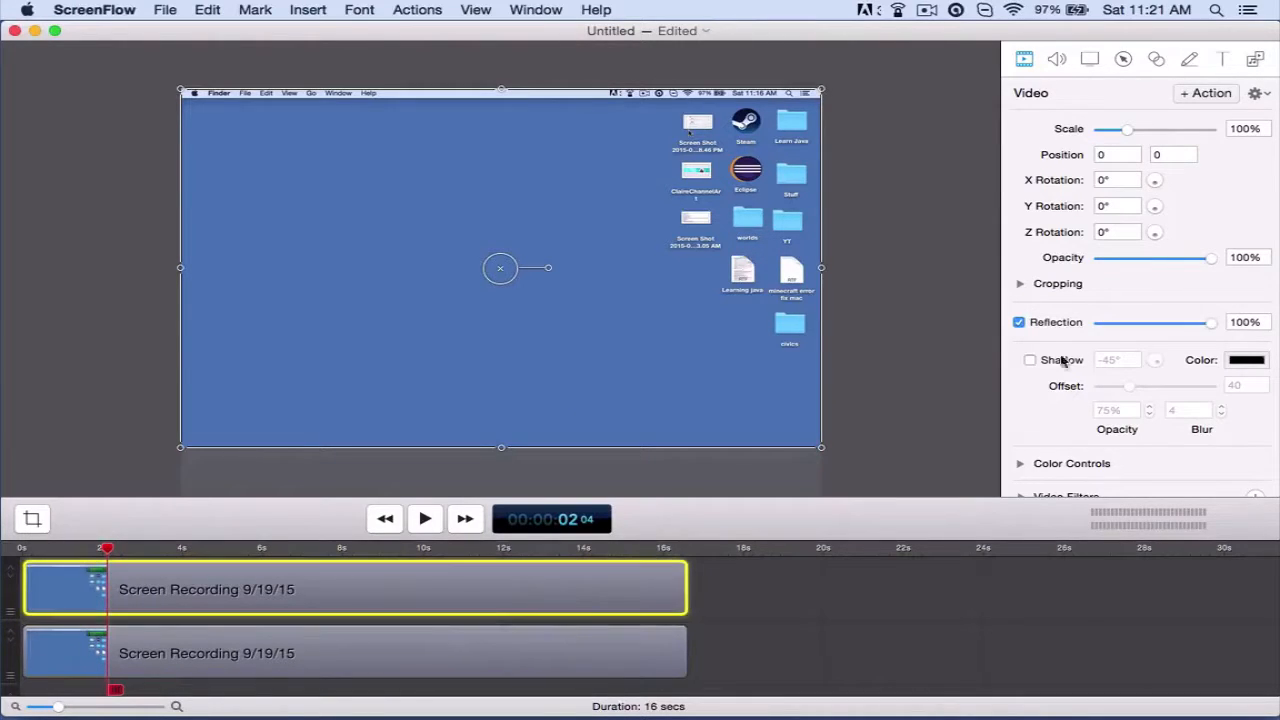
Toggle the reflection option on the lower clip and reselect the upper clip
left_click(40, 650)
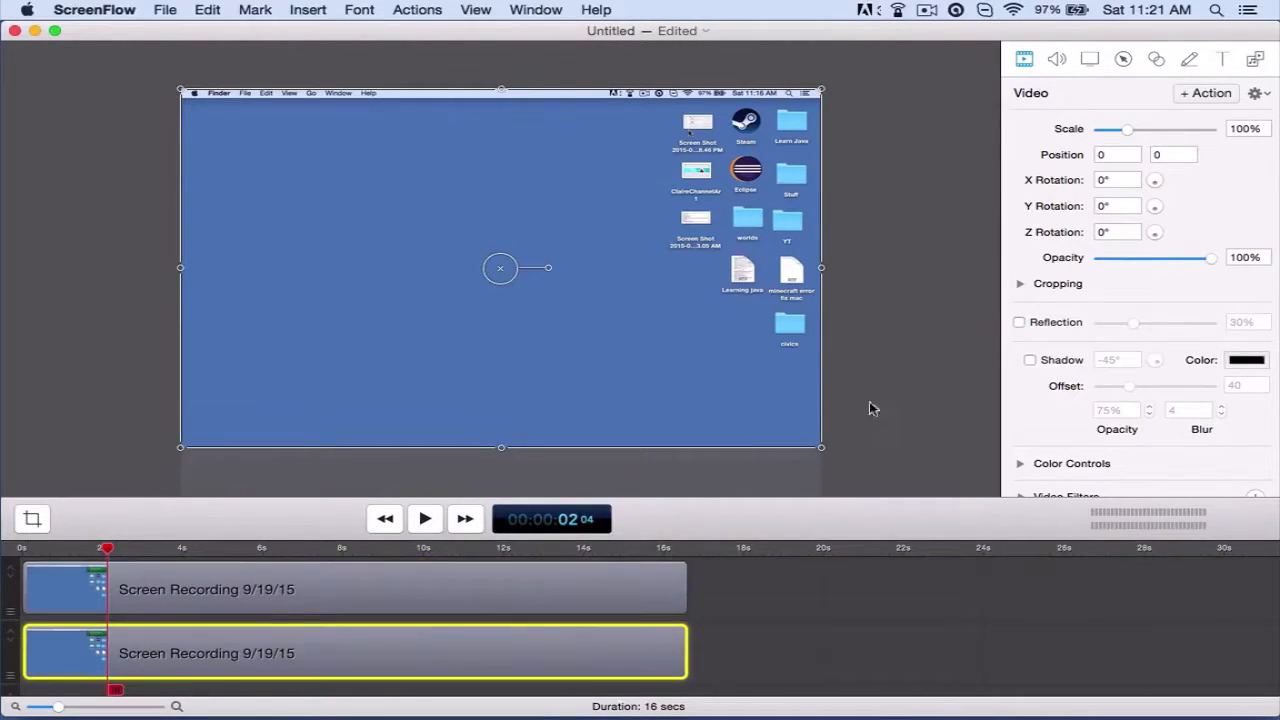
left_click(1019, 322)
left_click(40, 600)
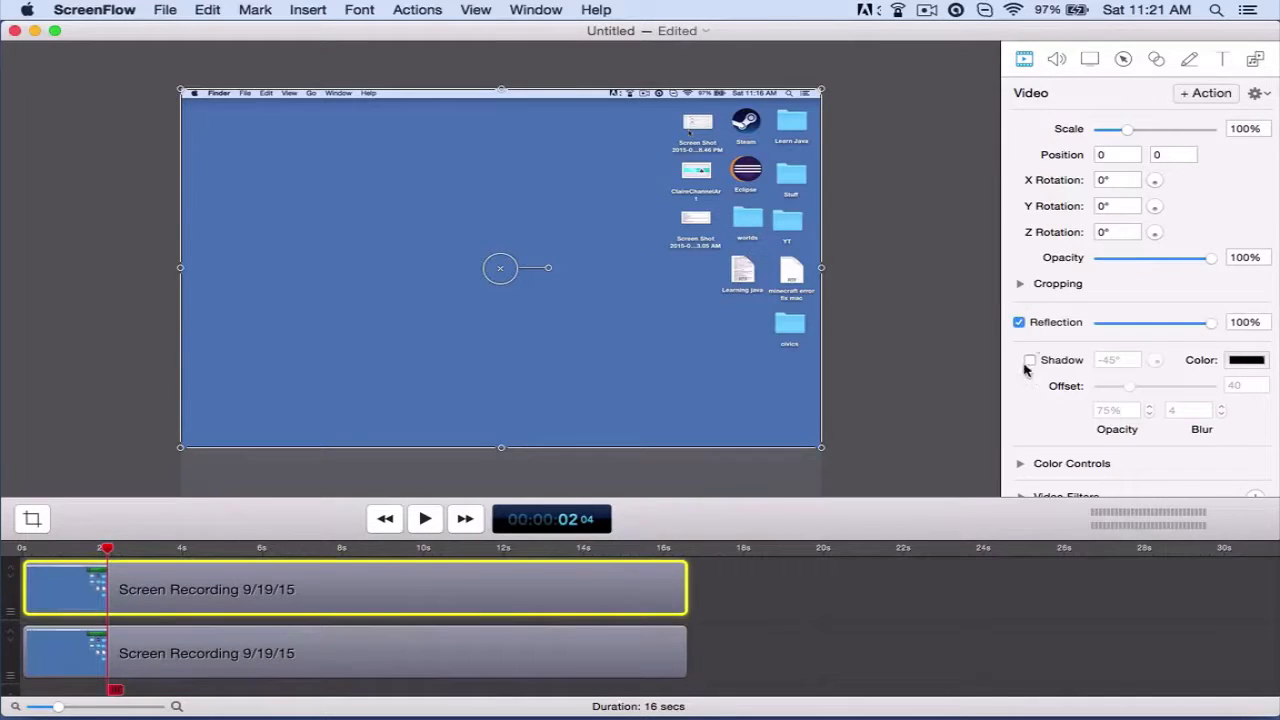
Enable the shadow on the upper clip
scroll(1033, 347, "down", 1)
scroll(1033, 347, "down", 1)
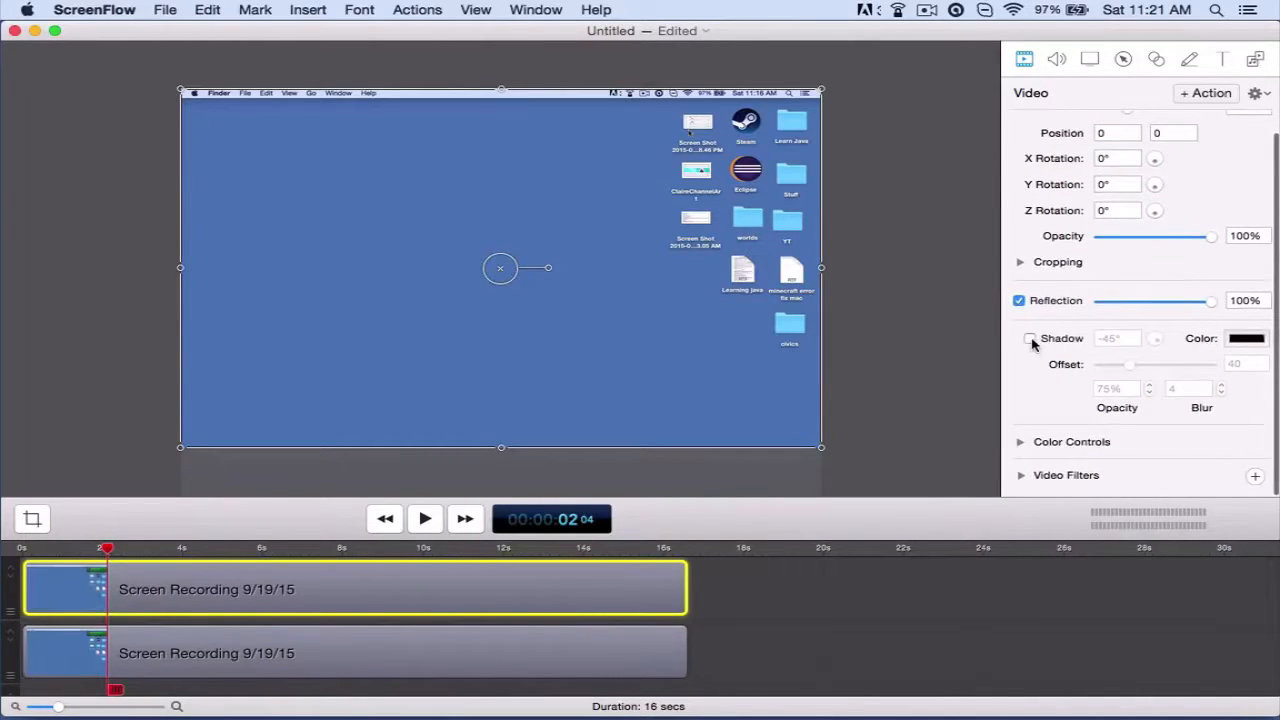
left_click(1030, 339)
left_click(1030, 339)
left_click(1030, 339)
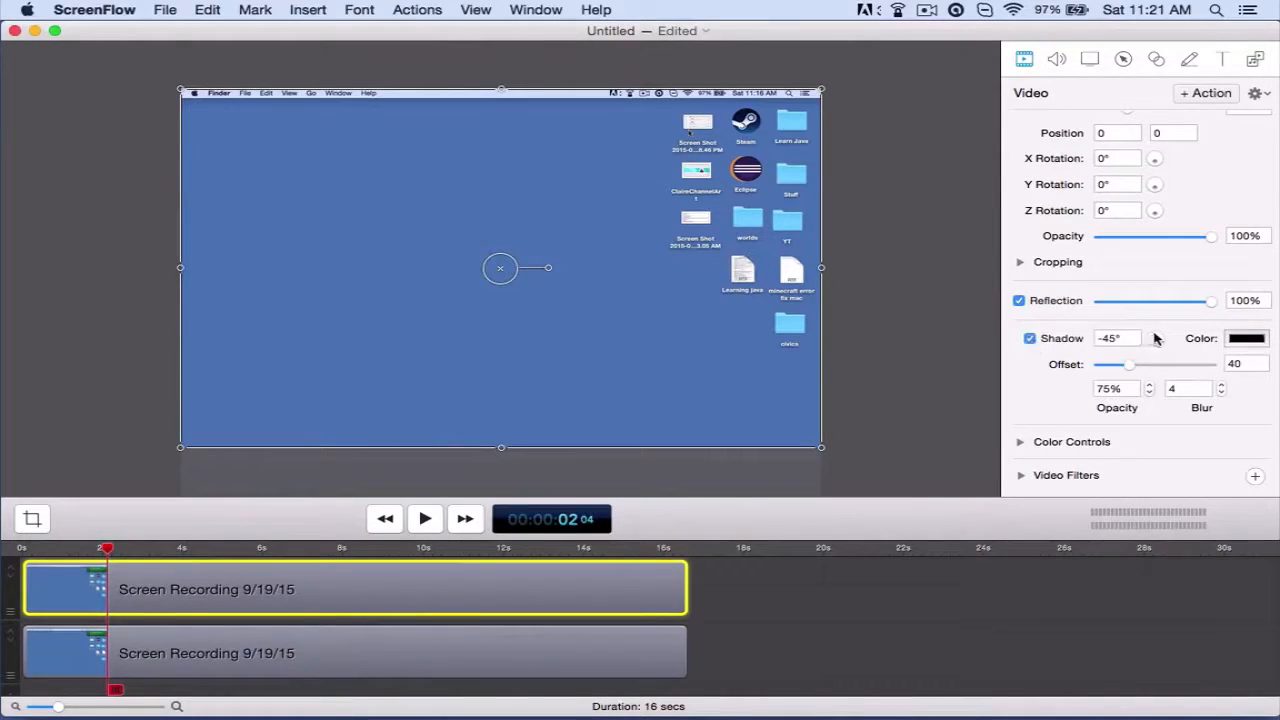
Shorten the upper clip's picture from its lower edge to vertical position 174 and set the shadow offset to 70.7
left_click_drag(1130, 364, 1278, 368)
left_click_drag(501, 447, 501, 291)
left_click_drag(1210, 364, 1147, 368)
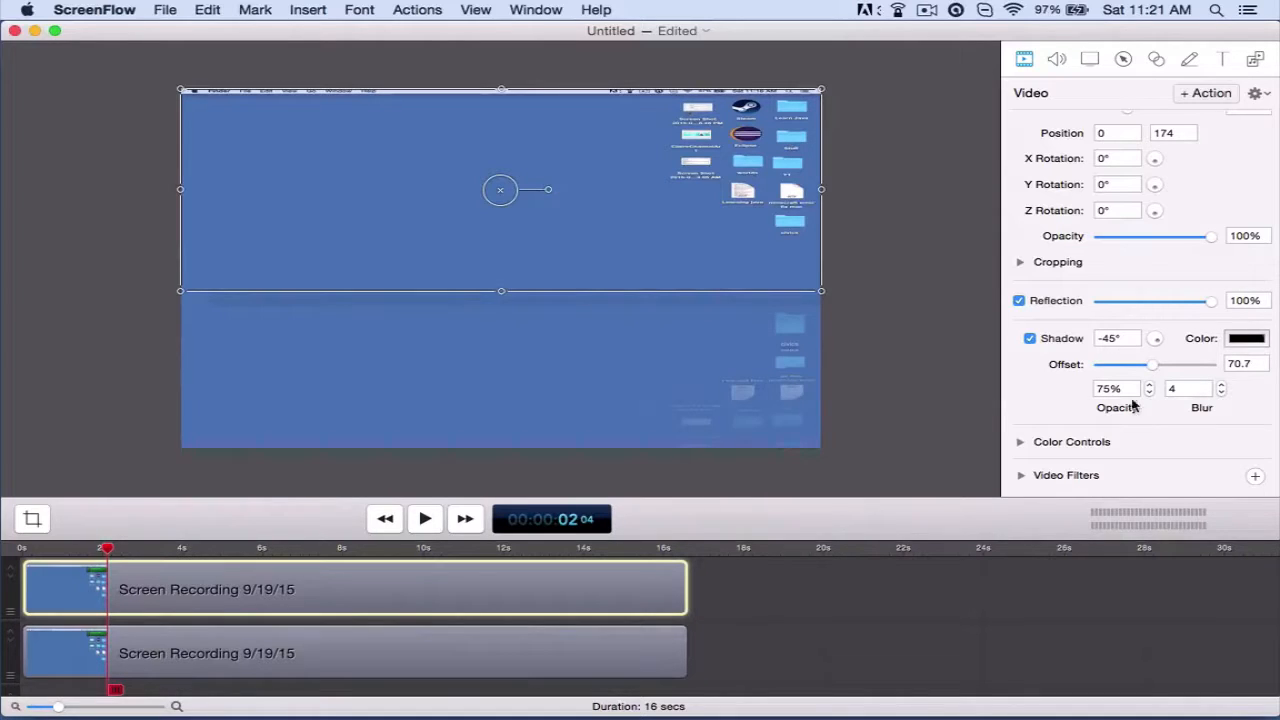
Change the upper clip's shadow color to the saved light purple swatch
left_click(1246, 338)
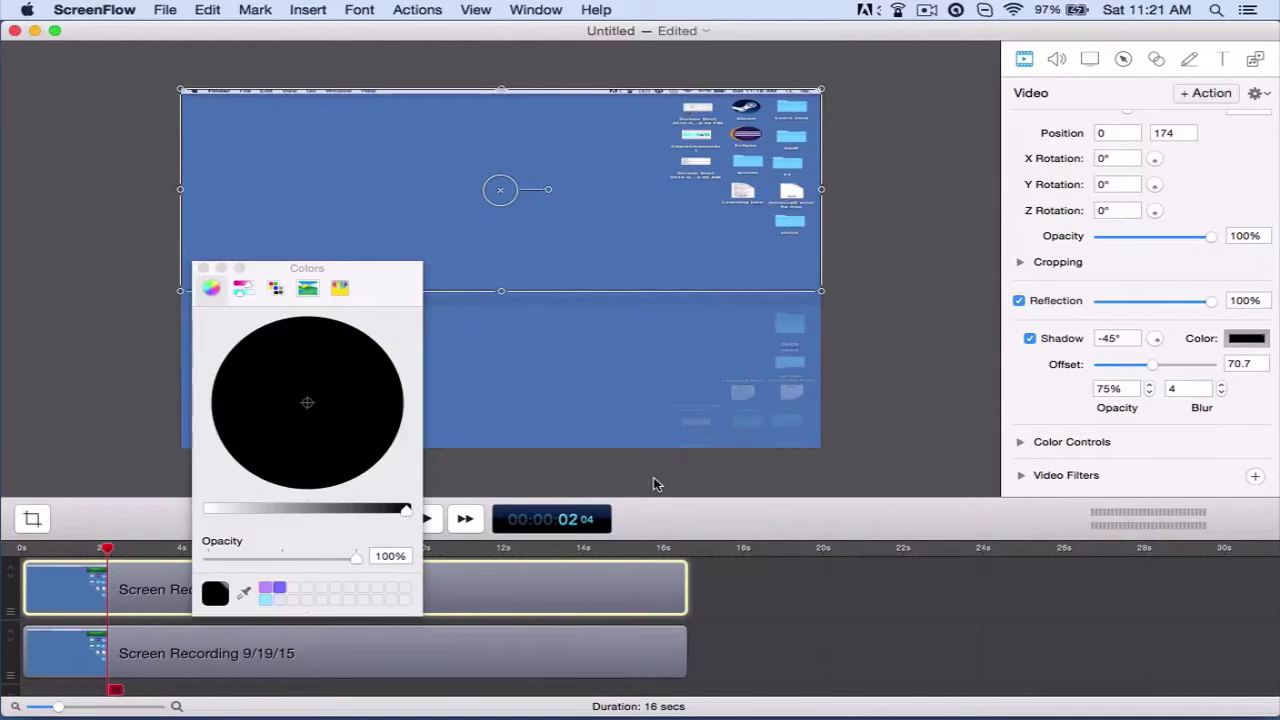
left_click(266, 588)
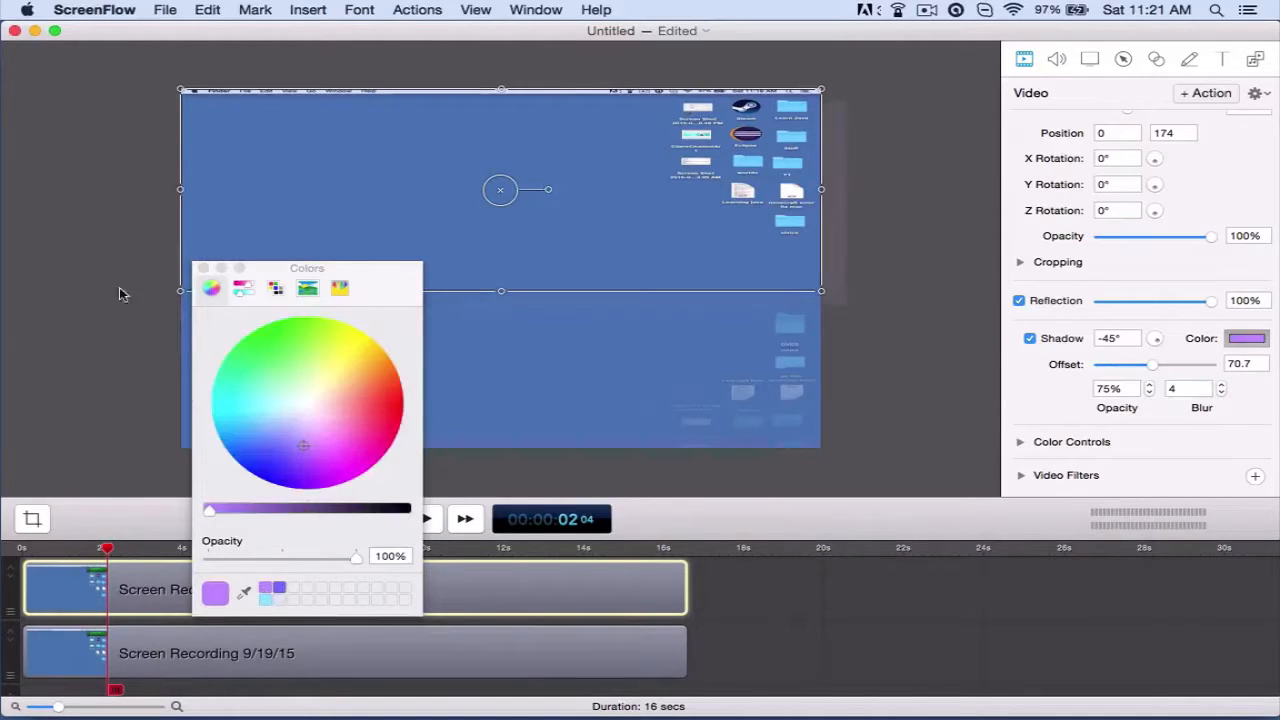
left_click(203, 268)
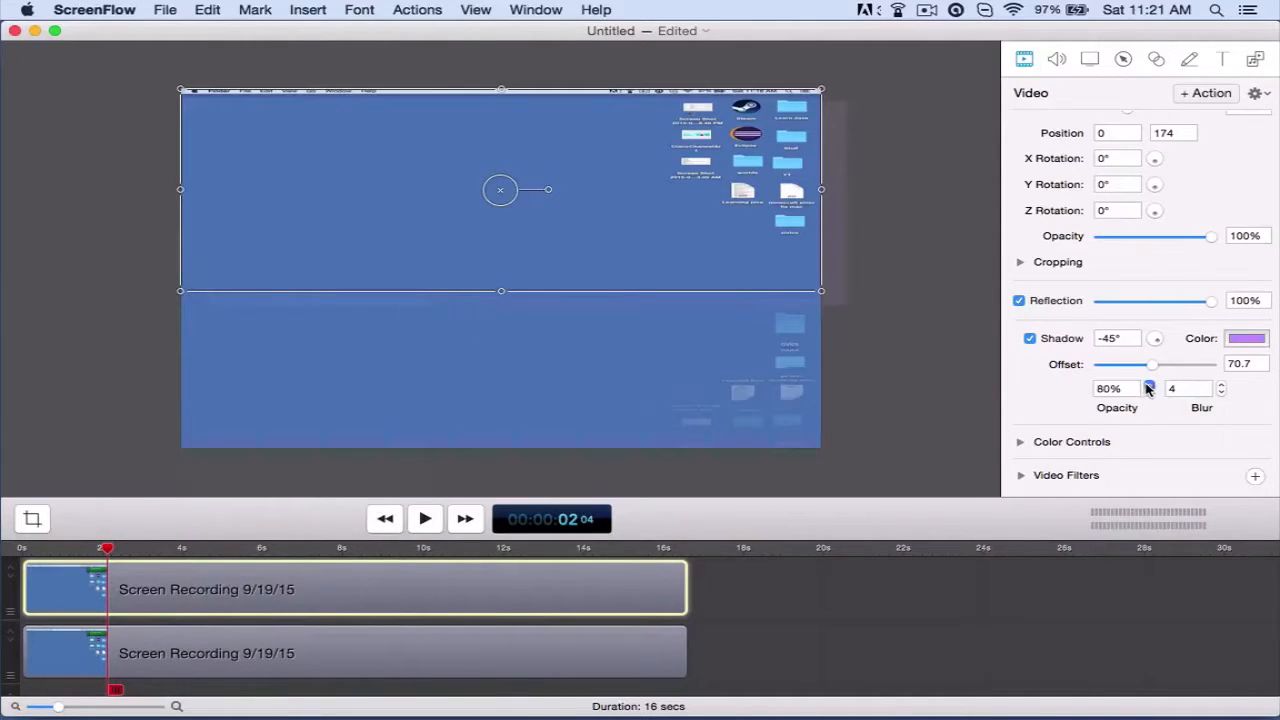
Set the shadow's opacity to 100% and its blur to 96
left_click(1221, 386)
left_click(1221, 386)
left_click(1221, 392)
left_click(1221, 392)
left_click(1221, 392)
left_click(1221, 389)
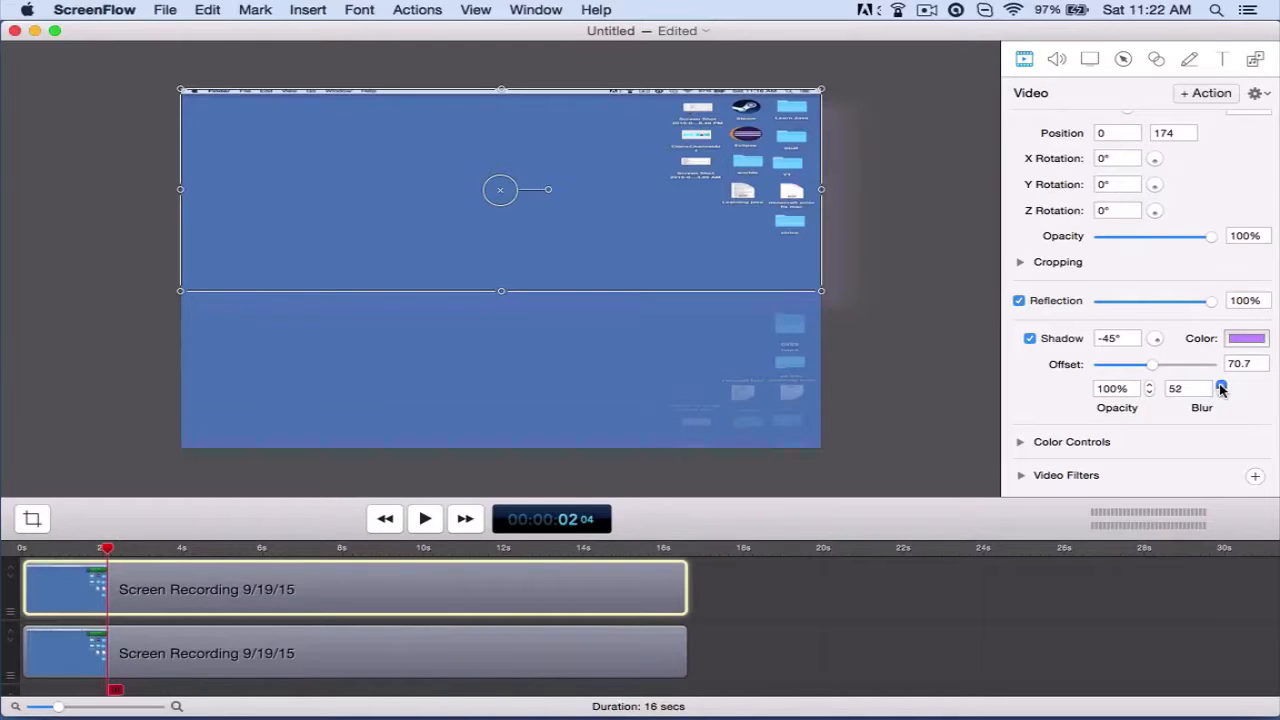
left_click(1221, 386)
left_click(1221, 387)
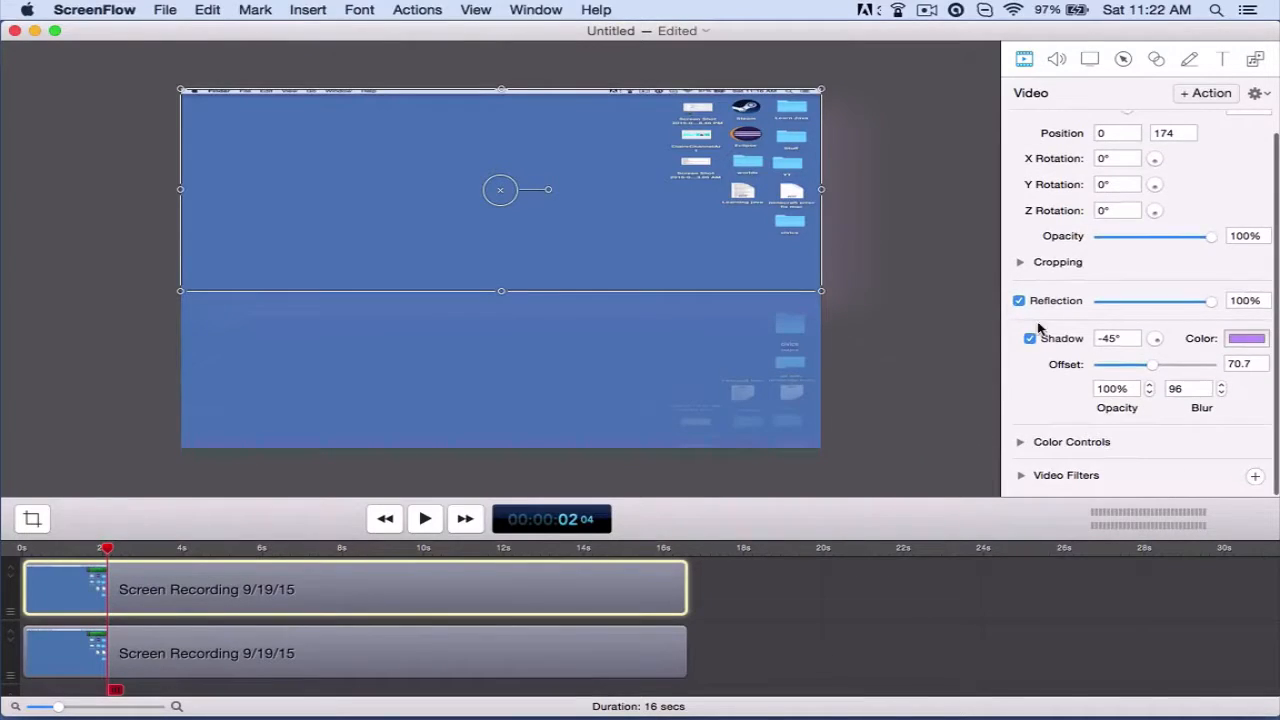
Adjust the upper clip's color controls to 278% saturation, 61% brightness and 283% contrast
scroll(1034, 328, "up", 2)
scroll(1060, 399, "down", 3)
left_click(1020, 440)
scroll(1023, 443, "down", 5)
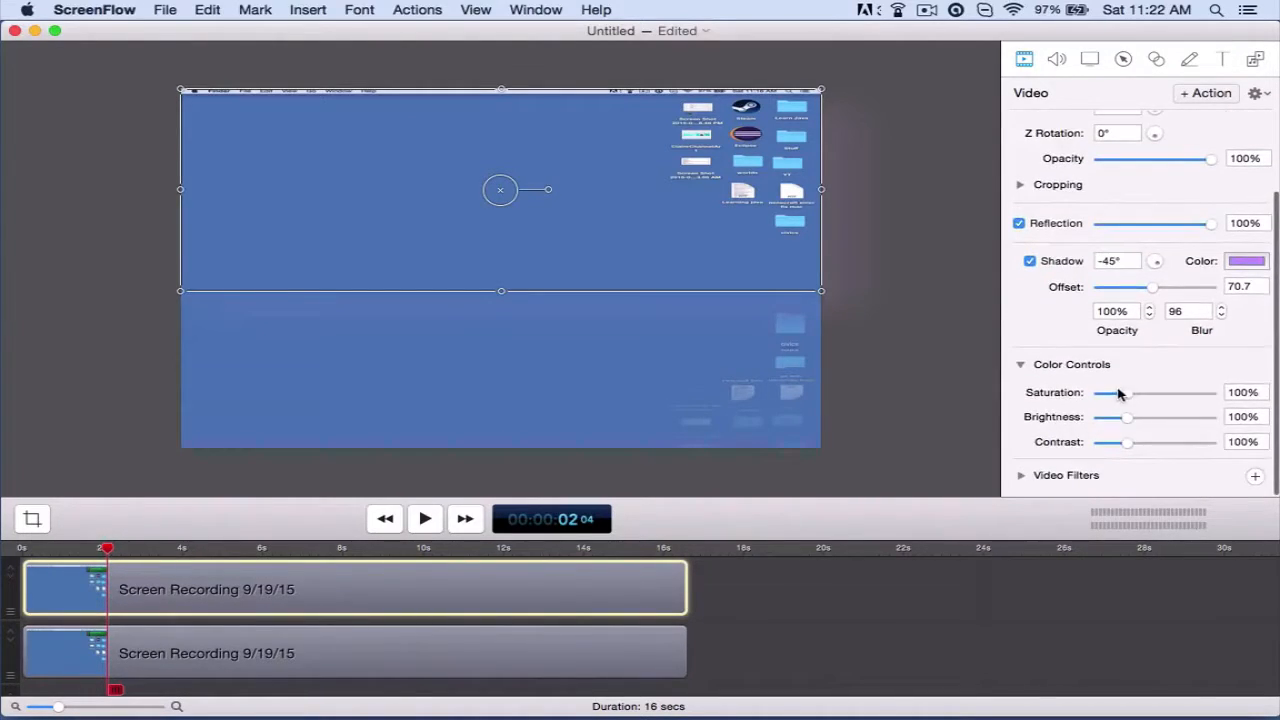
left_click_drag(1126, 394, 1180, 446)
left_click_drag(1130, 400, 1113, 422)
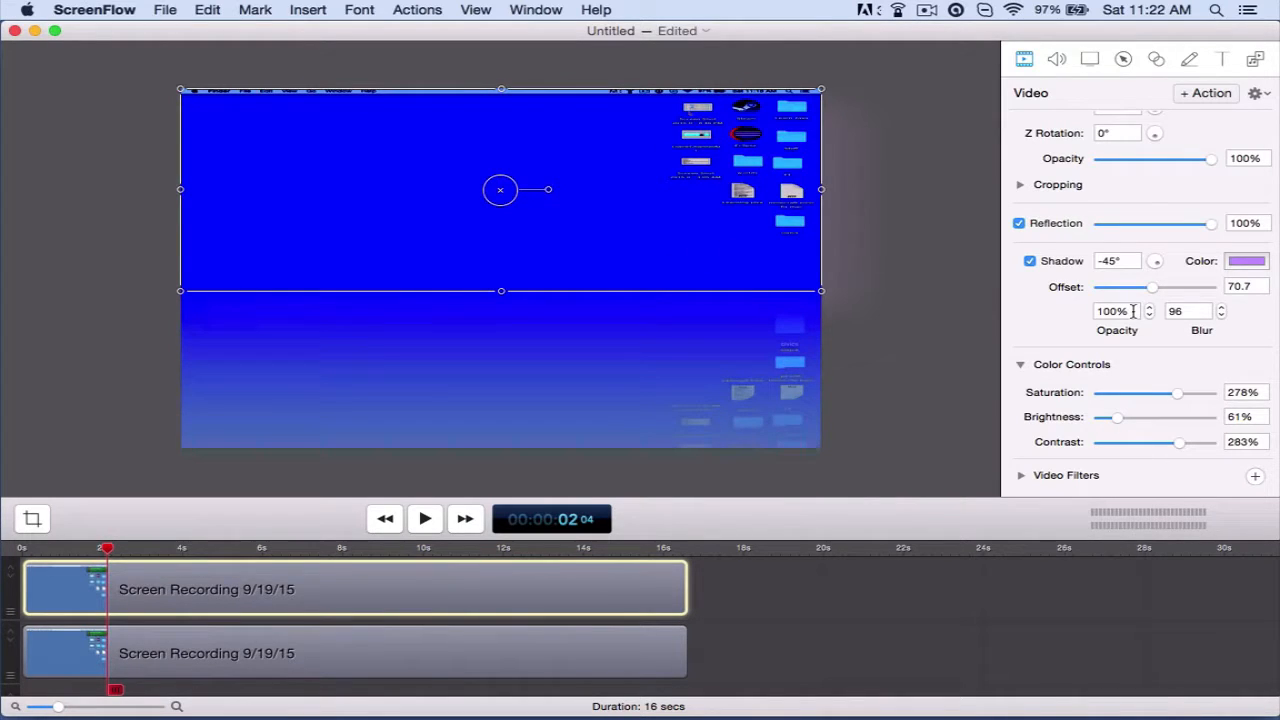
Expand the video filters section and look over the upper clip's video properties
left_click(1020, 475)
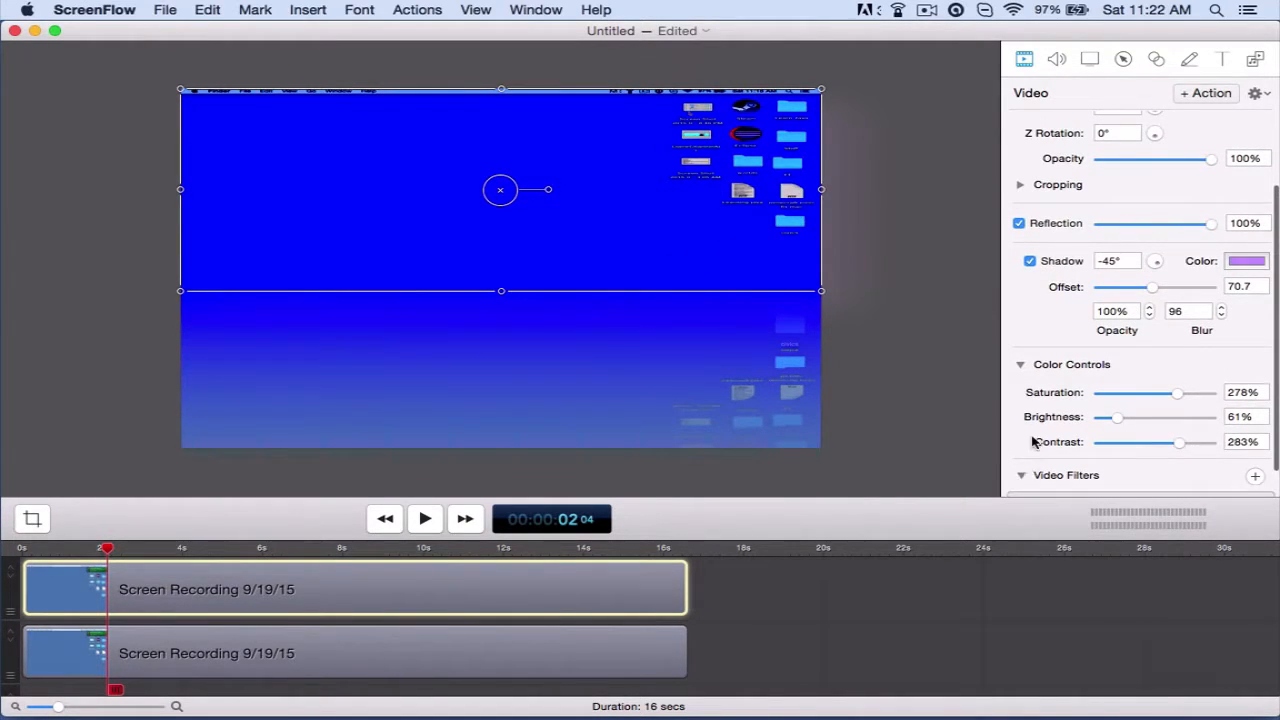
scroll(1033, 441, "down", 2)
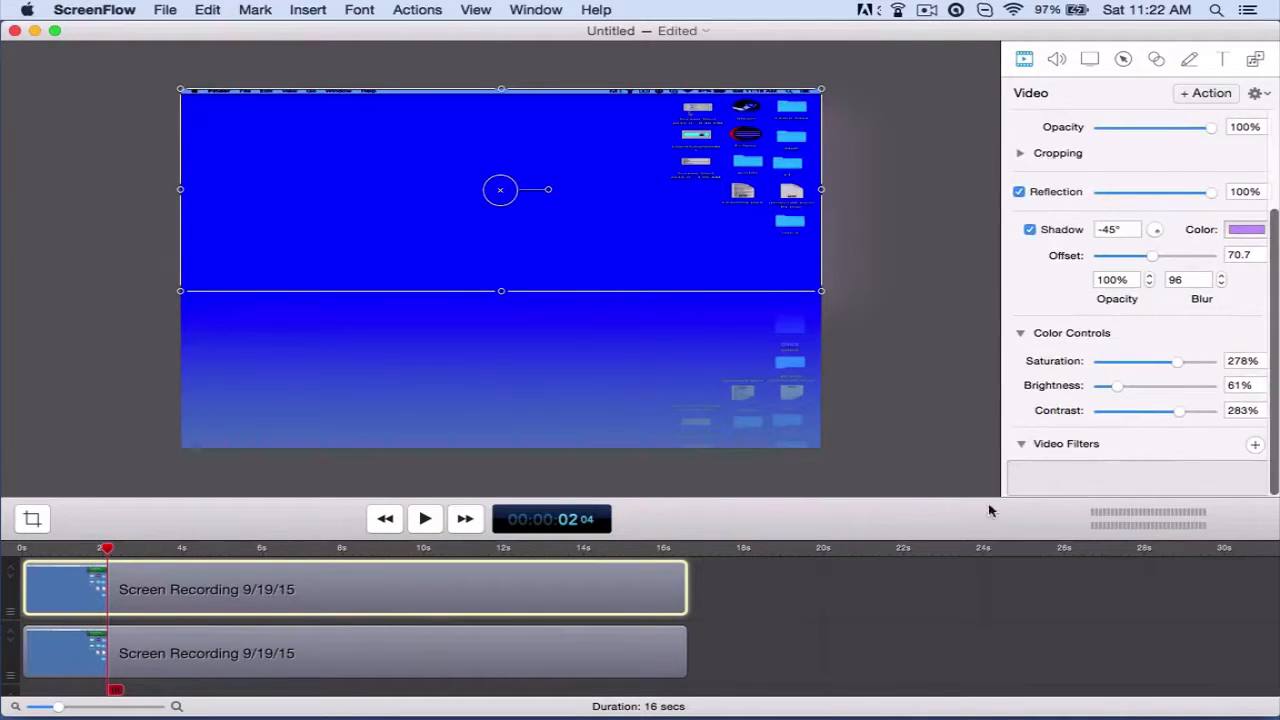
scroll(1151, 449, "down", 1)
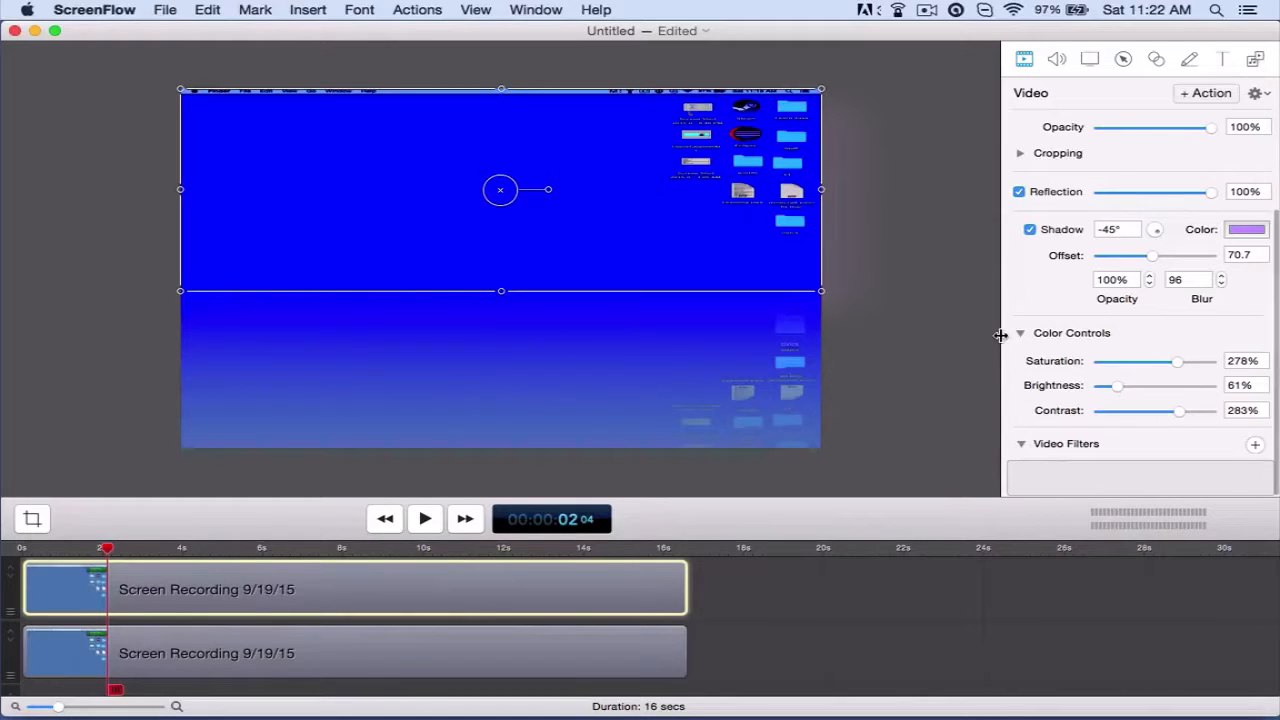
scroll(1148, 432, "up", 1)
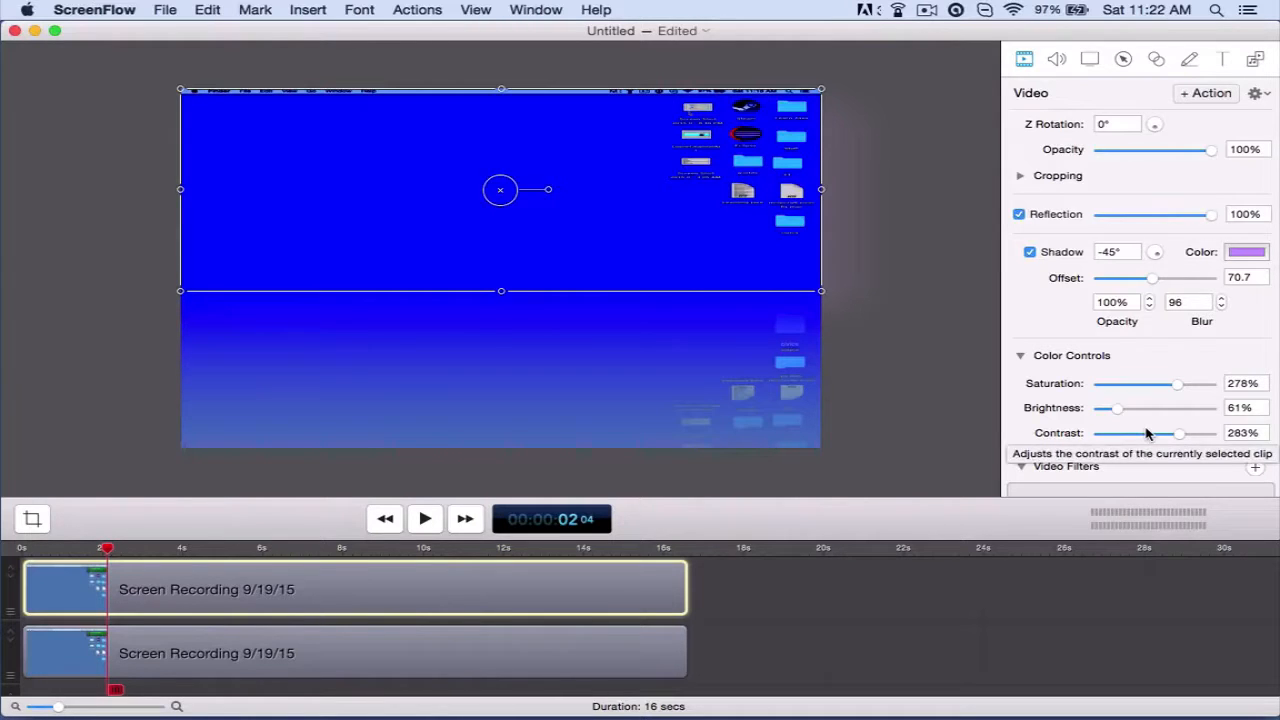
scroll(1148, 420, "up", 4)
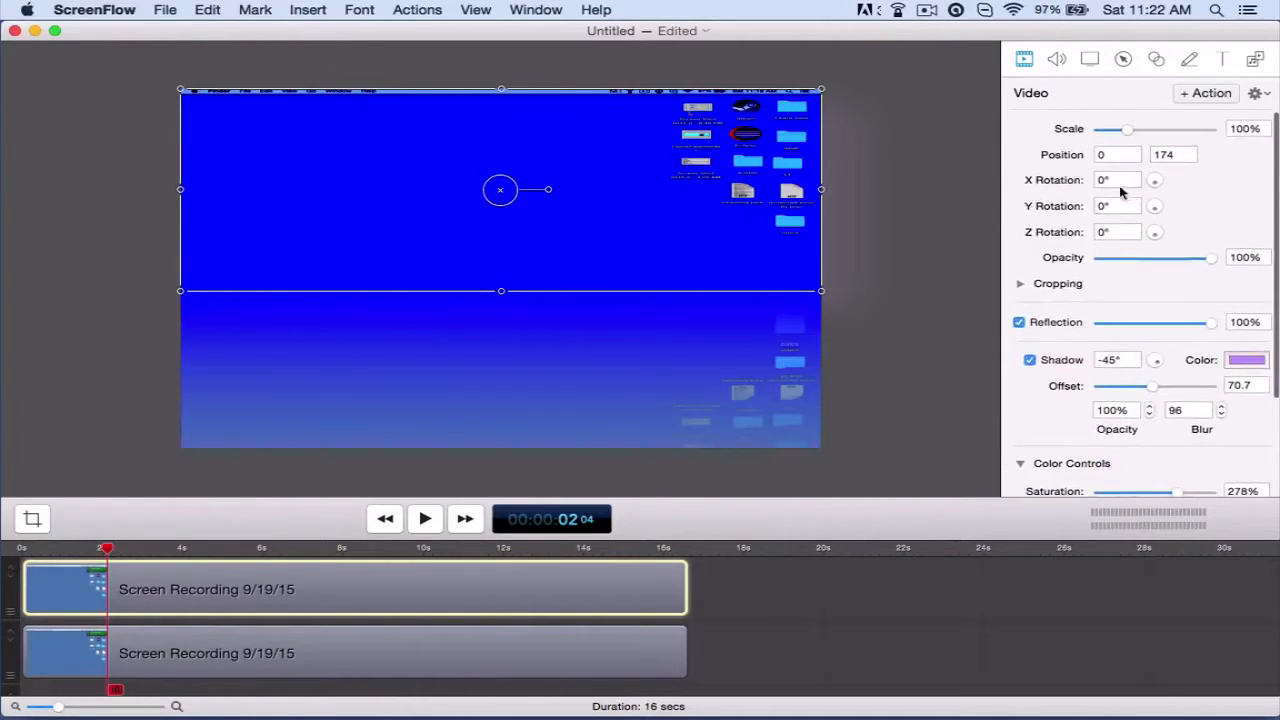
Rotate the upper clip to 46° X, 133° Y and 70° Z, and reposition it at about -44, 25
left_click(1118, 154)
left_click(1117, 179)
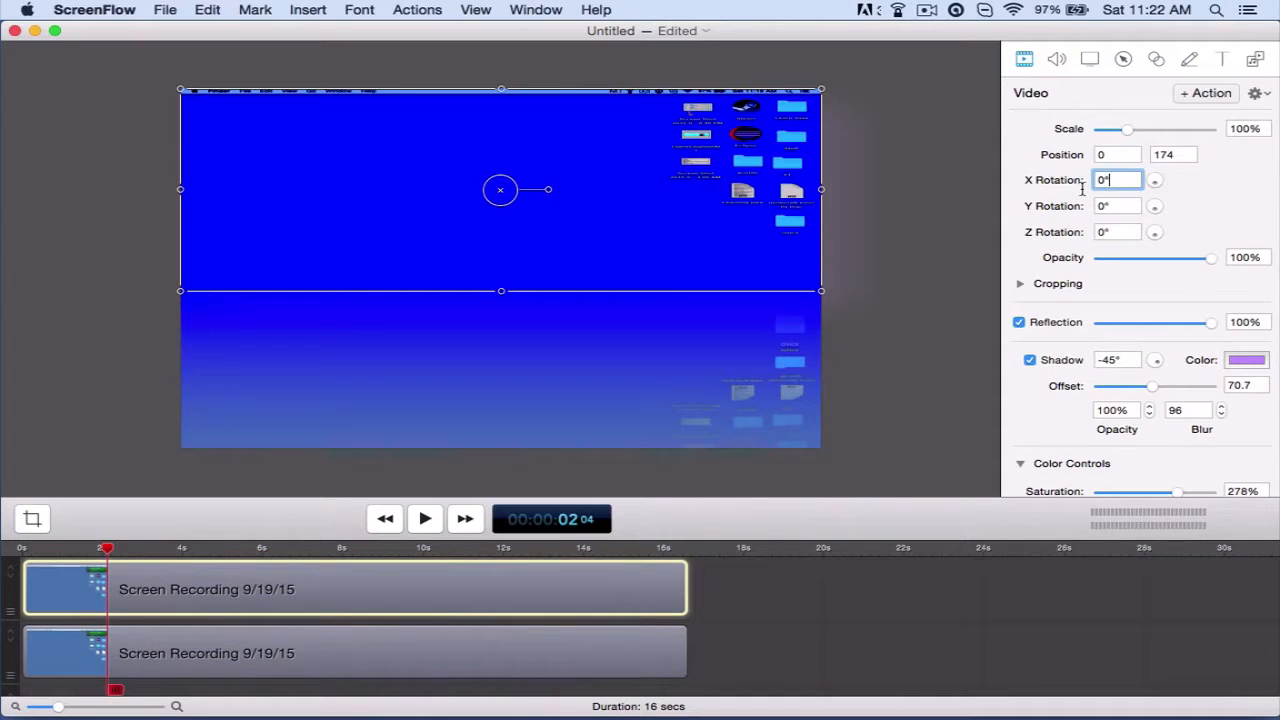
mouse_move(625, 249)
left_mouse_down()
mouse_move(571, 300)
mouse_move(631, 295)
mouse_move(609, 289)
mouse_move(600, 263)
mouse_move(569, 270)
mouse_move(670, 43)
mouse_move(626, 140)
mouse_move(623, 229)
mouse_move(609, 217)
mouse_move(697, 263)
mouse_move(634, 263)
mouse_move(645, 259)
left_mouse_up()
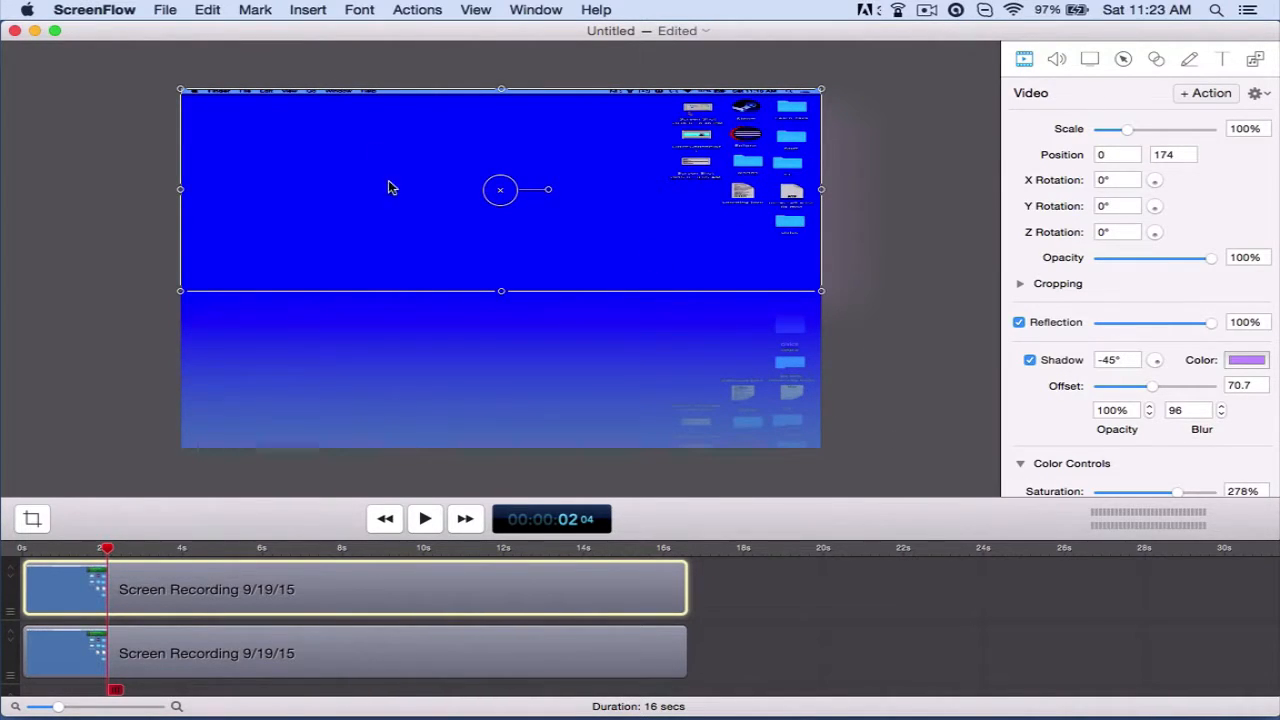
left_click_drag(390, 188, 429, 229)
left_click_drag(1156, 190, 1096, 254)
left_click_drag(598, 148, 420, 243)
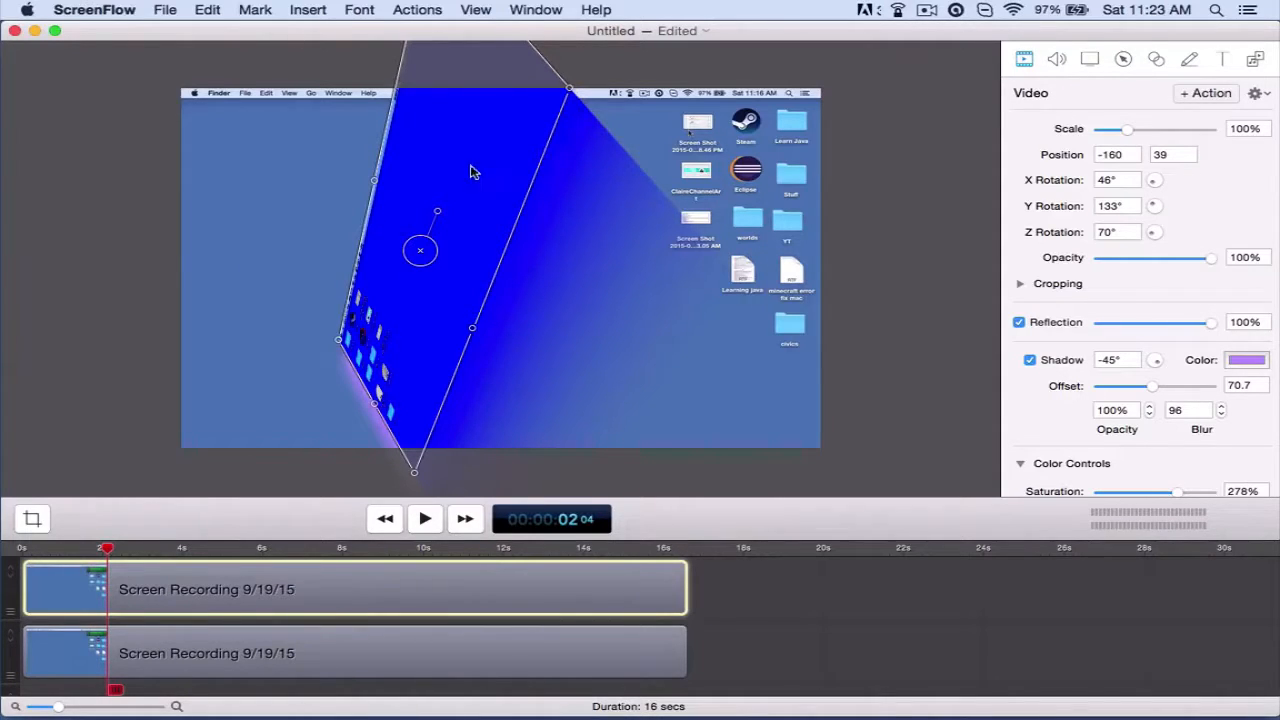
left_click_drag(497, 186, 595, 185)
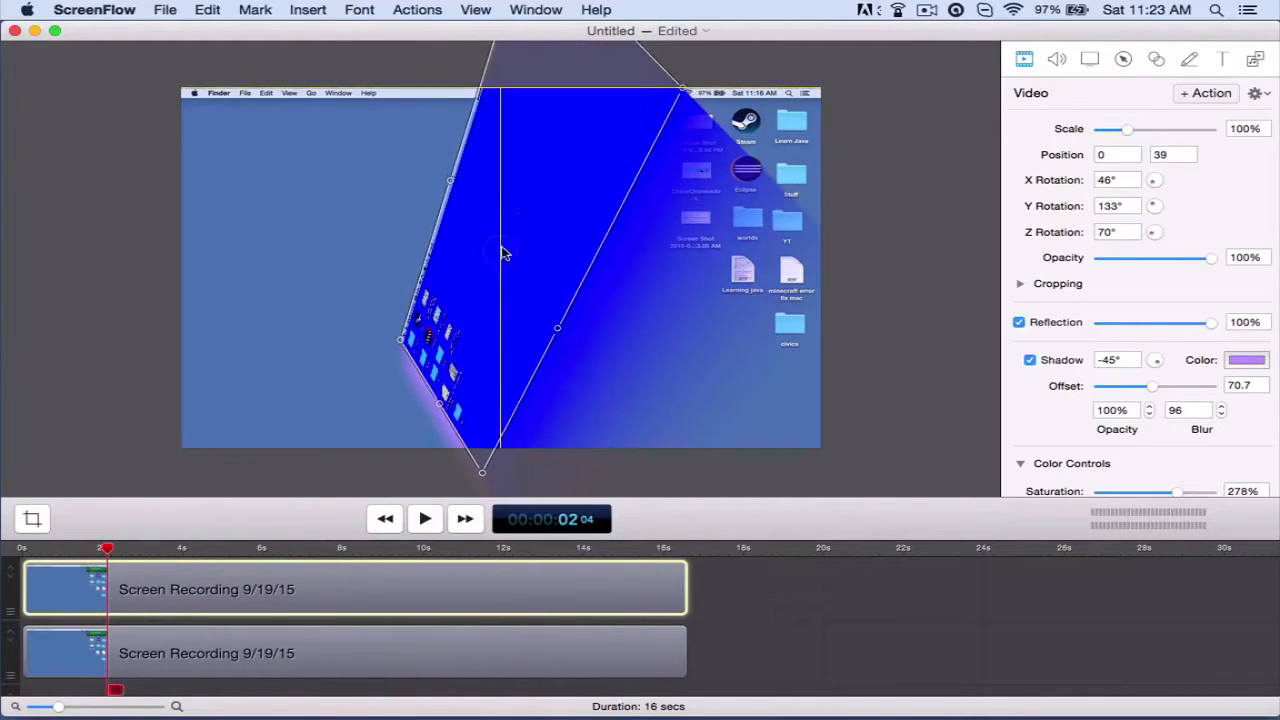
left_click_drag(505, 246, 480, 255)
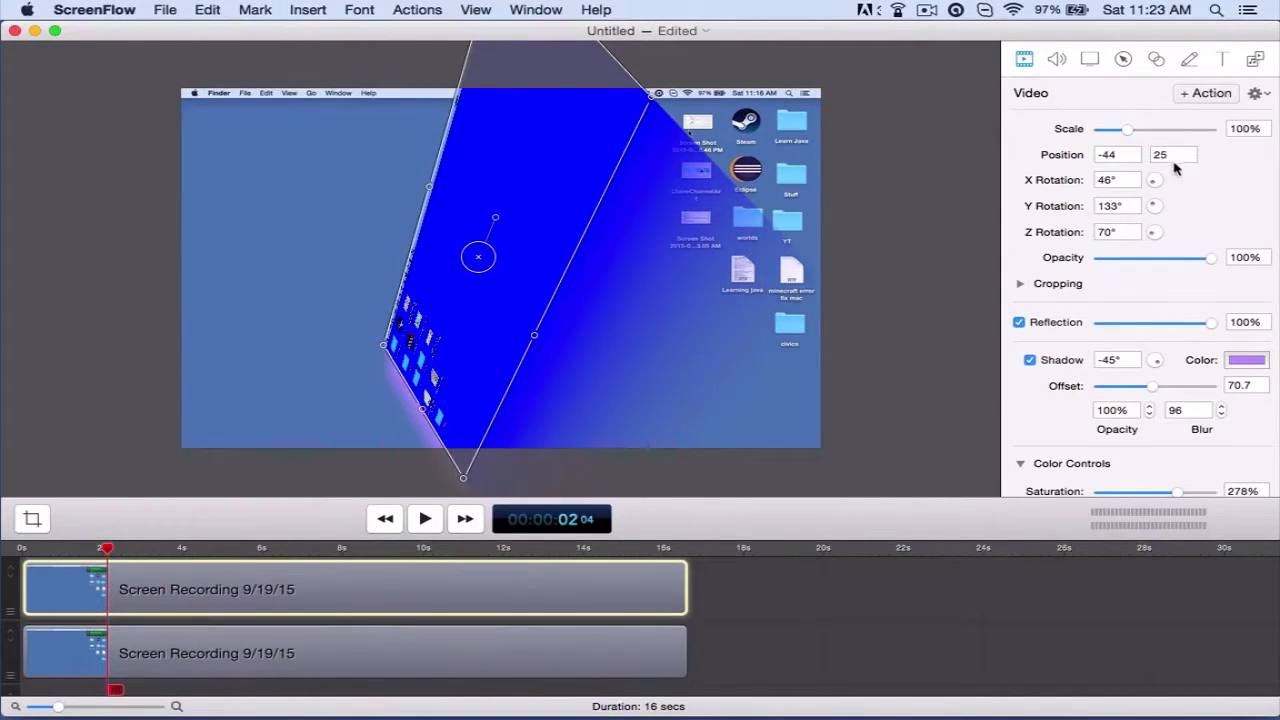
Expand the cropping controls and crop the upper clip's left side by 11
left_click(1020, 283)
scroll(1020, 289, "down", 3)
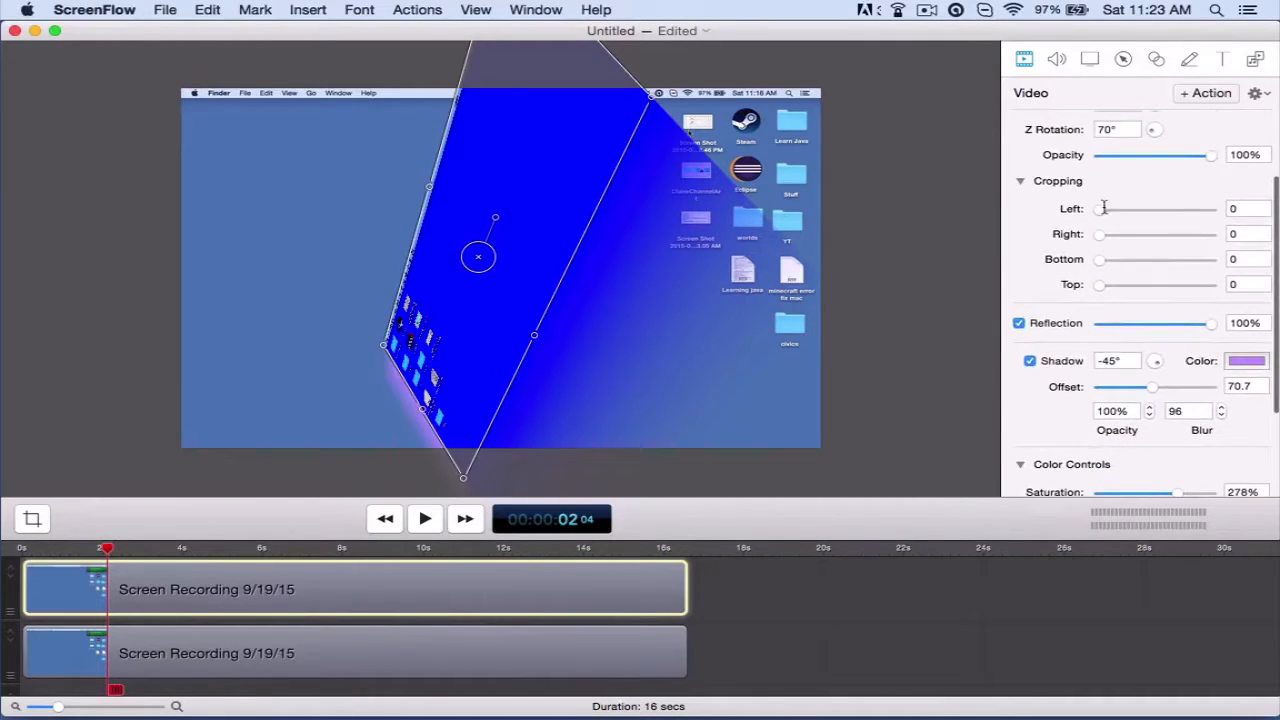
mouse_move(1100, 210)
left_mouse_down()
mouse_move(1114, 214)
mouse_move(1105, 221)
left_mouse_up()
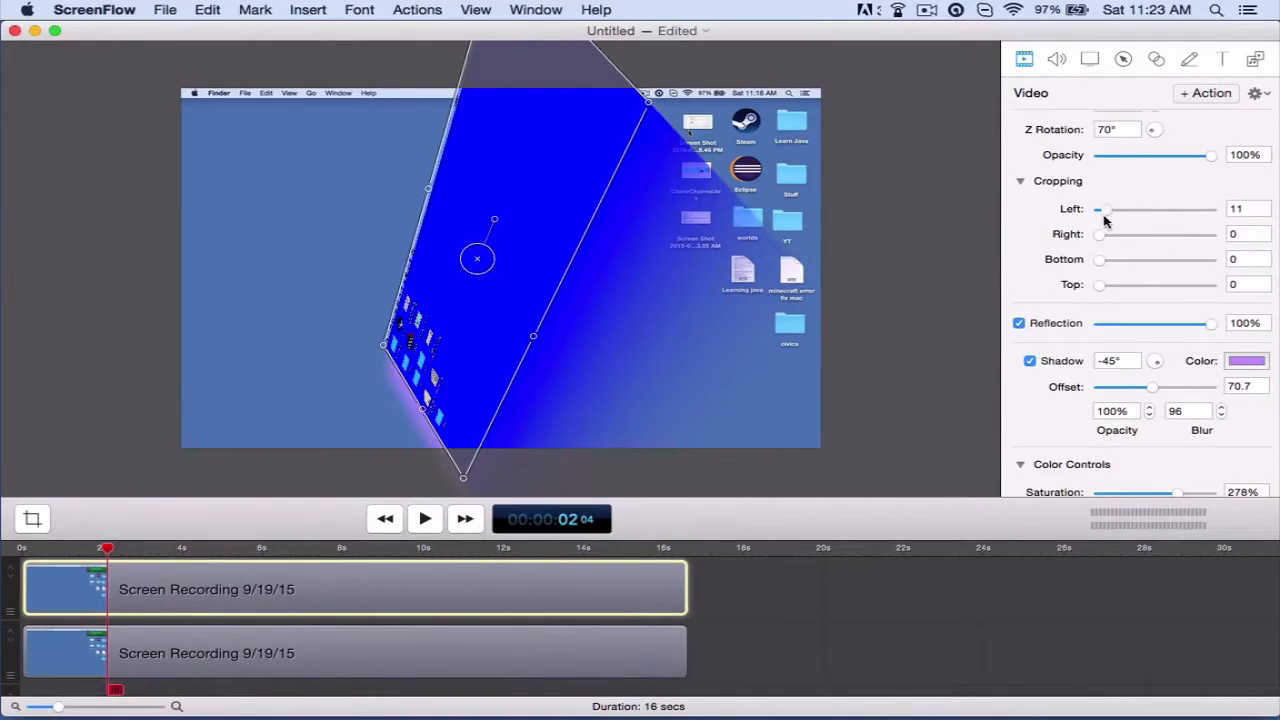
Move the upper clip along the timeline to start at about 17 s, past the lower clip's end, and select the lower clip
left_click(417, 630)
left_click(349, 583)
left_click(371, 672)
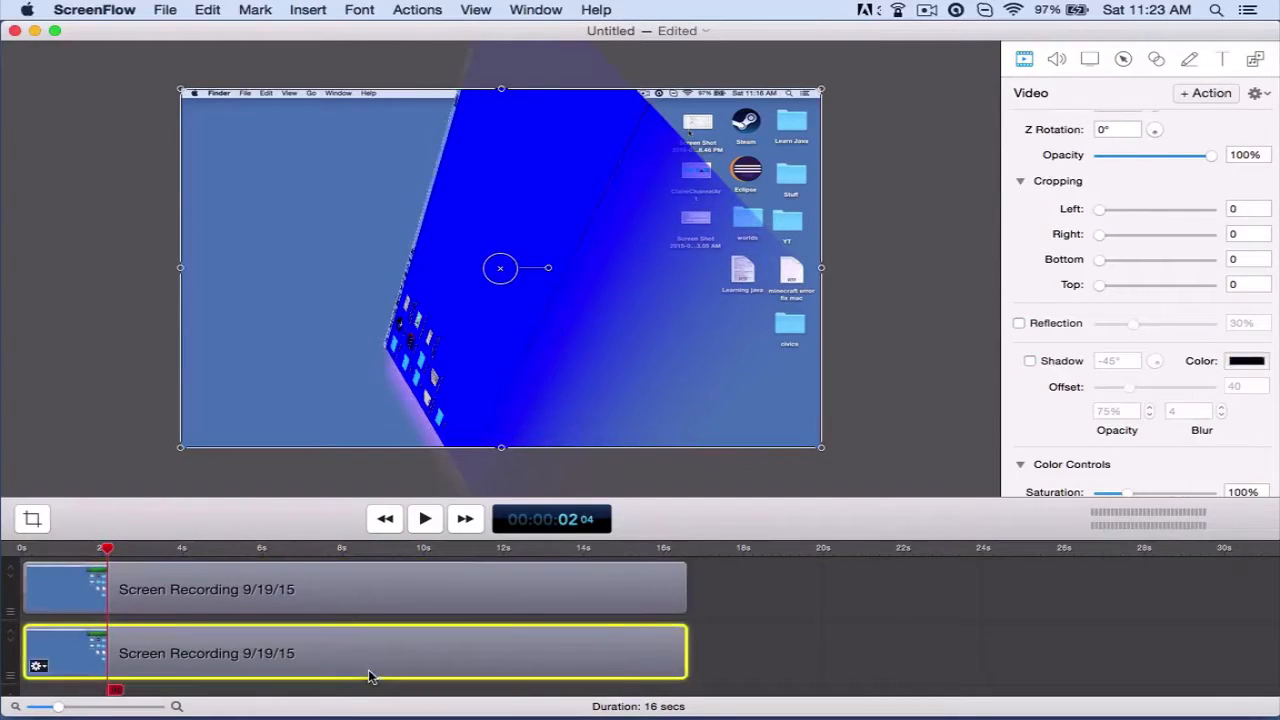
left_click_drag(339, 585, 1022, 576)
left_click(626, 672)
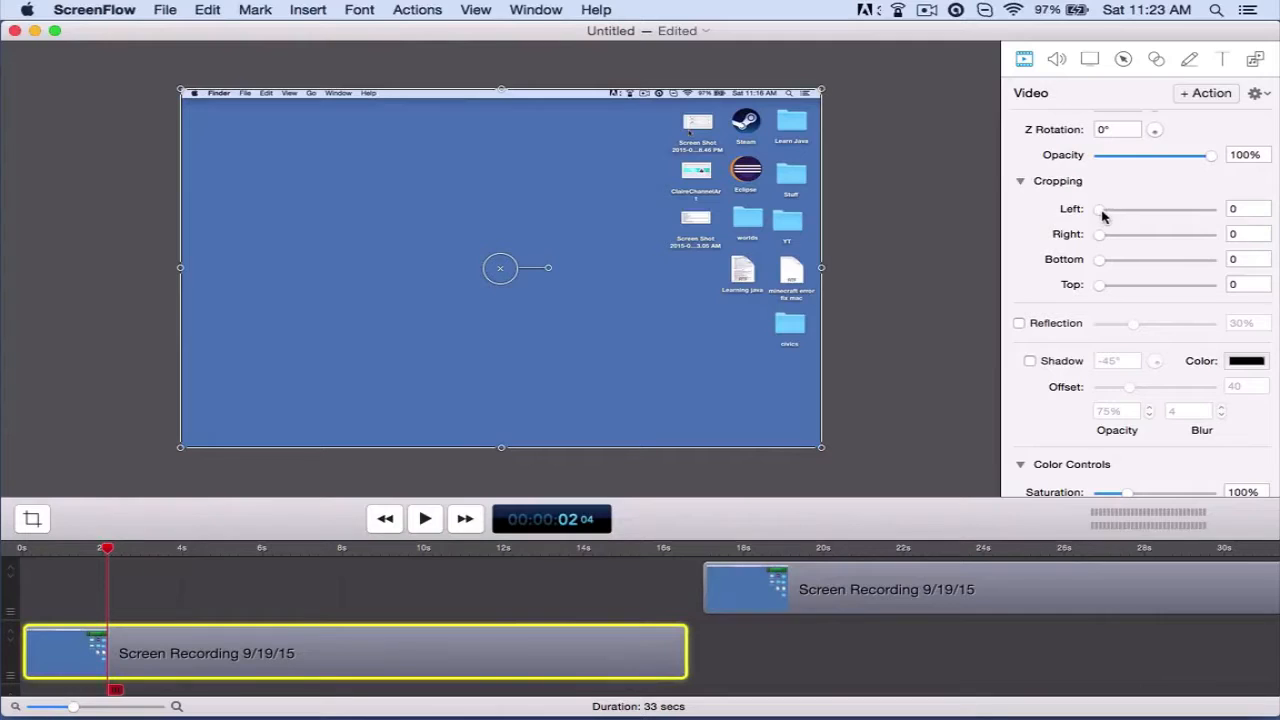
Crop the lower clip by 155 on the left, 125 on the right, 163 at the bottom and 200 at the top
left_click_drag(1101, 210, 1185, 210)
left_click_drag(1100, 234, 1191, 260)
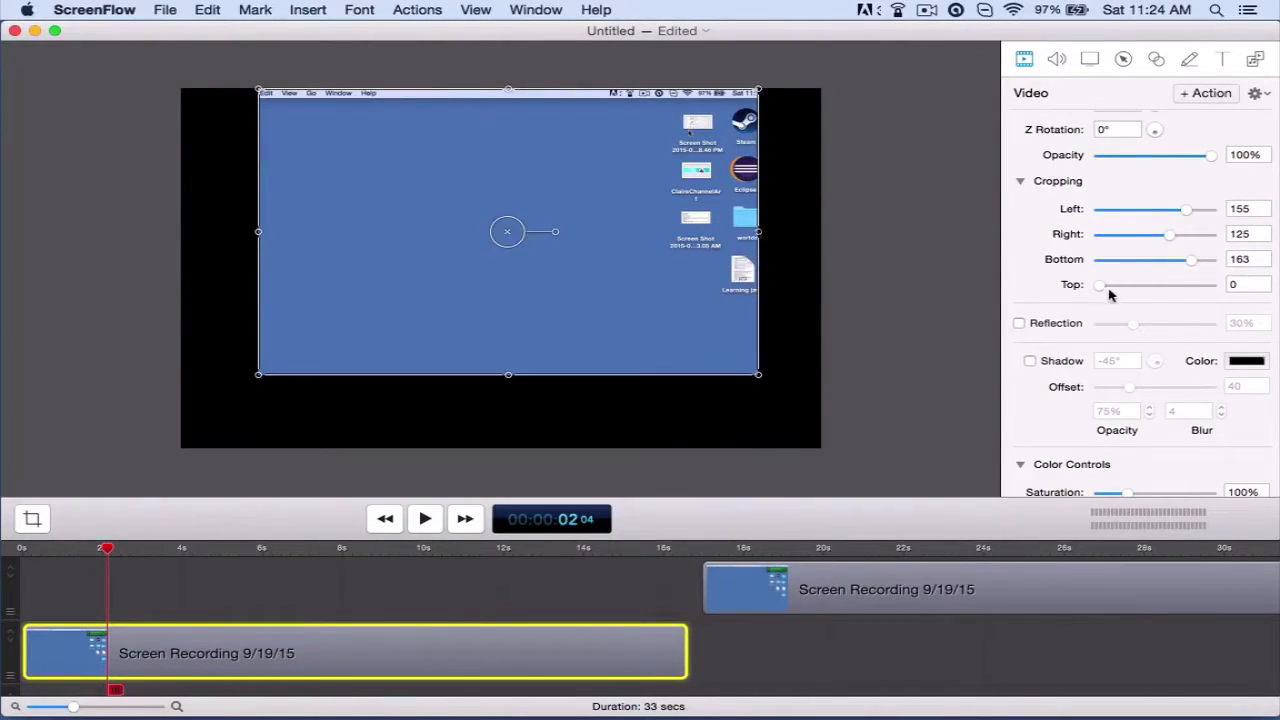
left_click_drag(1106, 286, 1216, 290)
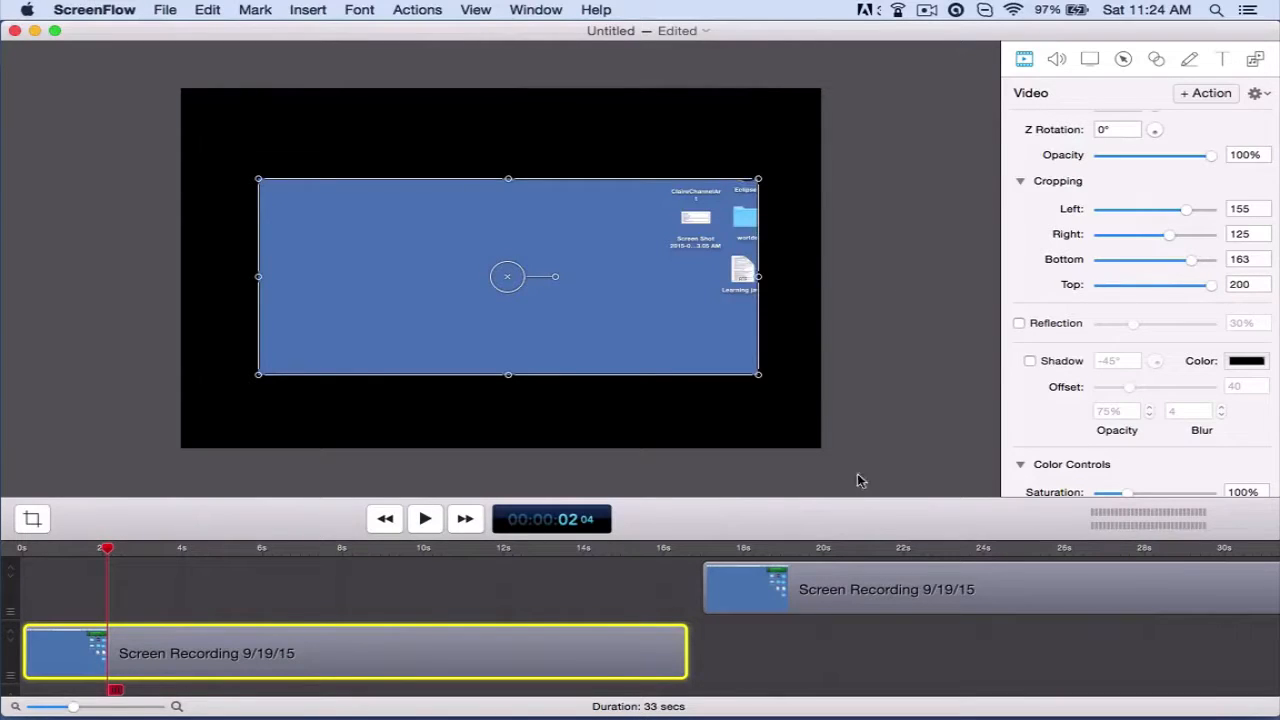
left_click(855, 377)
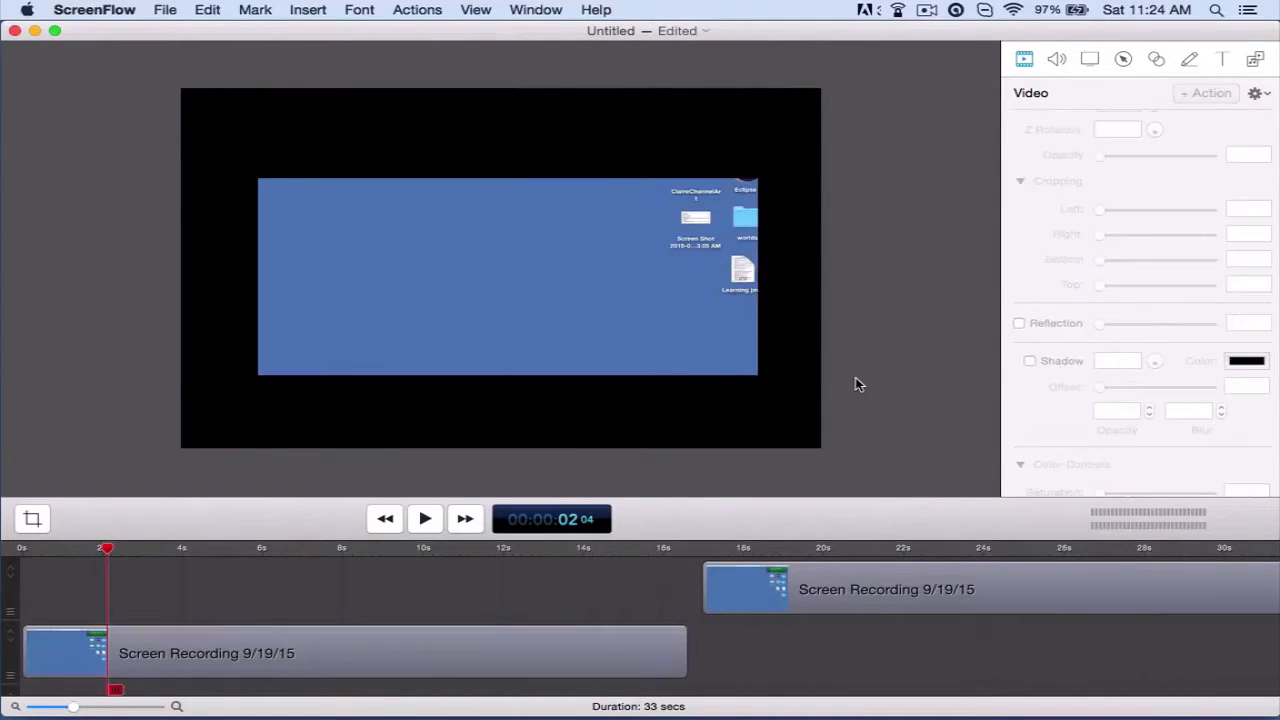
left_click(658, 346)
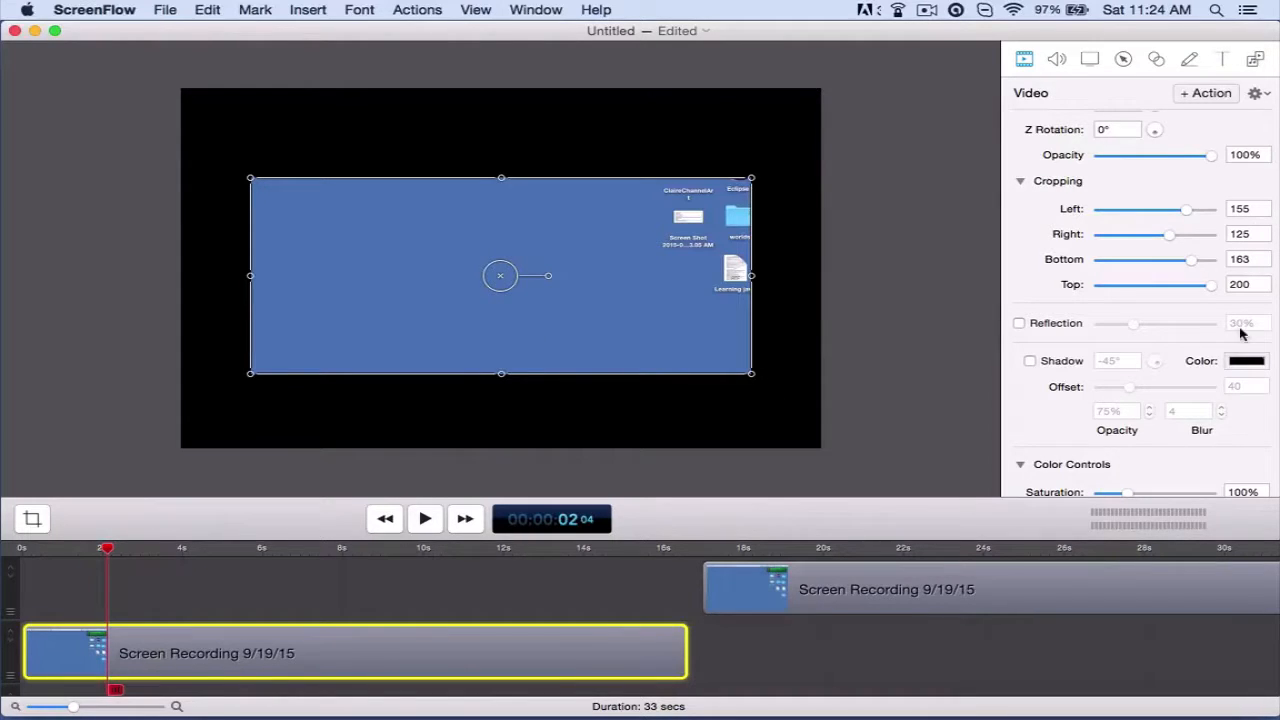
Reset the lower clip's cropping to 0 on all four sides
left_click_drag(1211, 285, 935, 268)
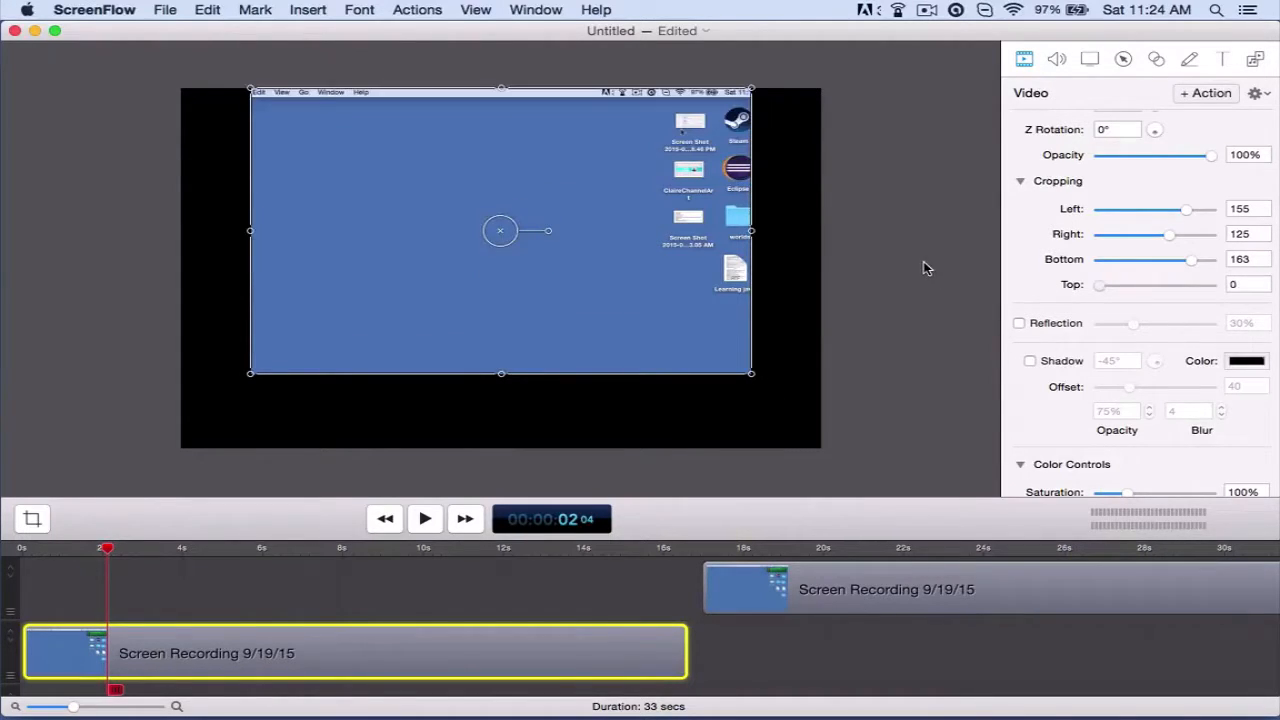
left_click_drag(1190, 259, 993, 250)
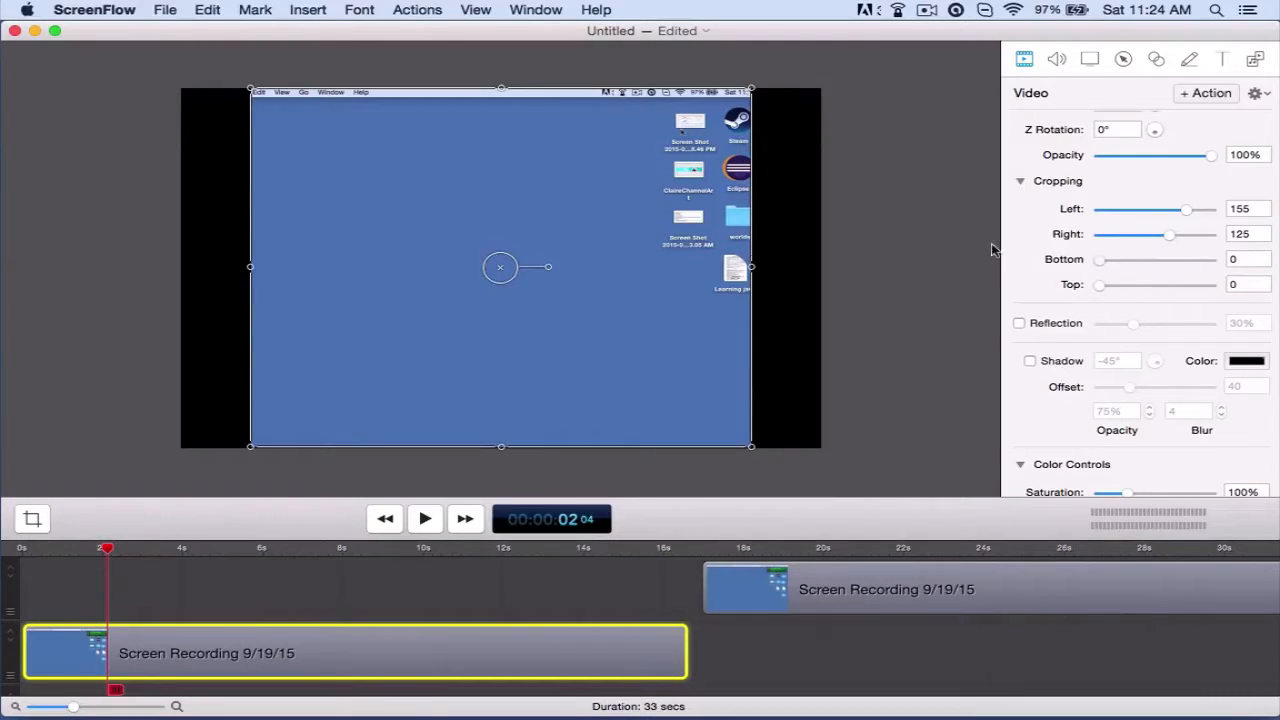
left_click_drag(1100, 234, 1027, 243)
left_click_drag(1090, 210, 1058, 206)
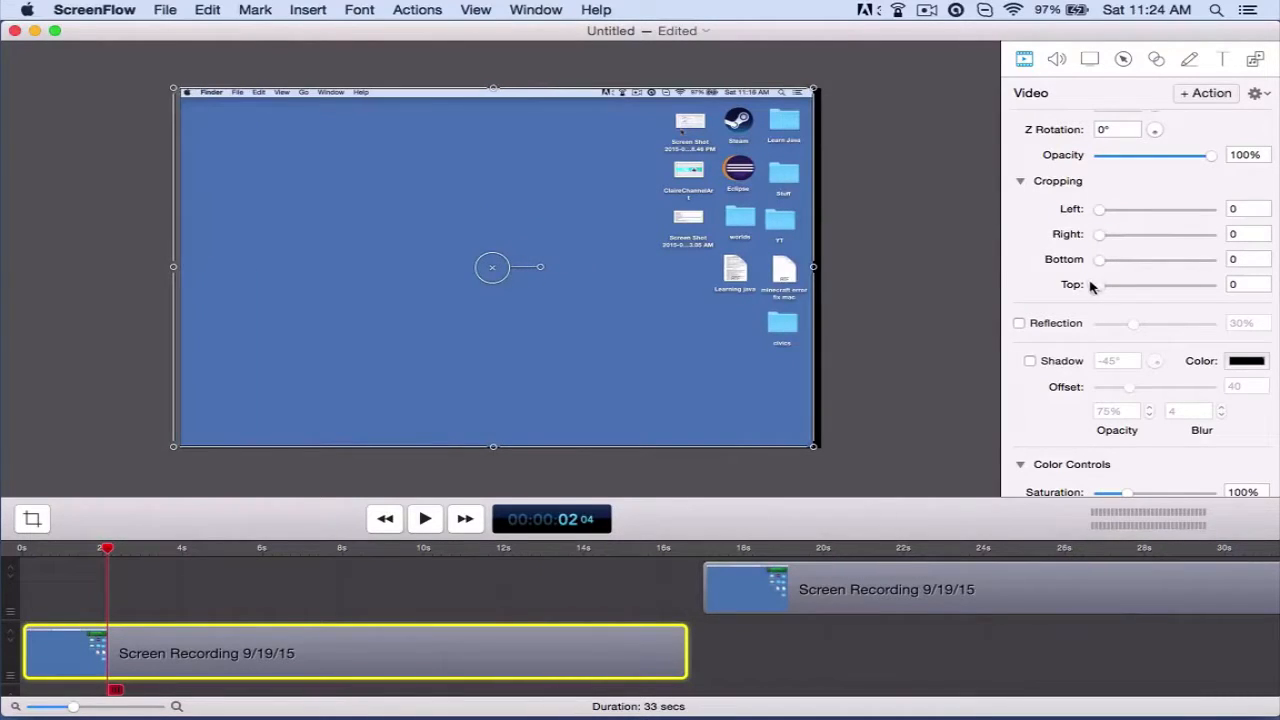
Crop the lower clip's top by 22 and realign its picture with the canvas sides
left_click_drag(1100, 289, 1110, 286)
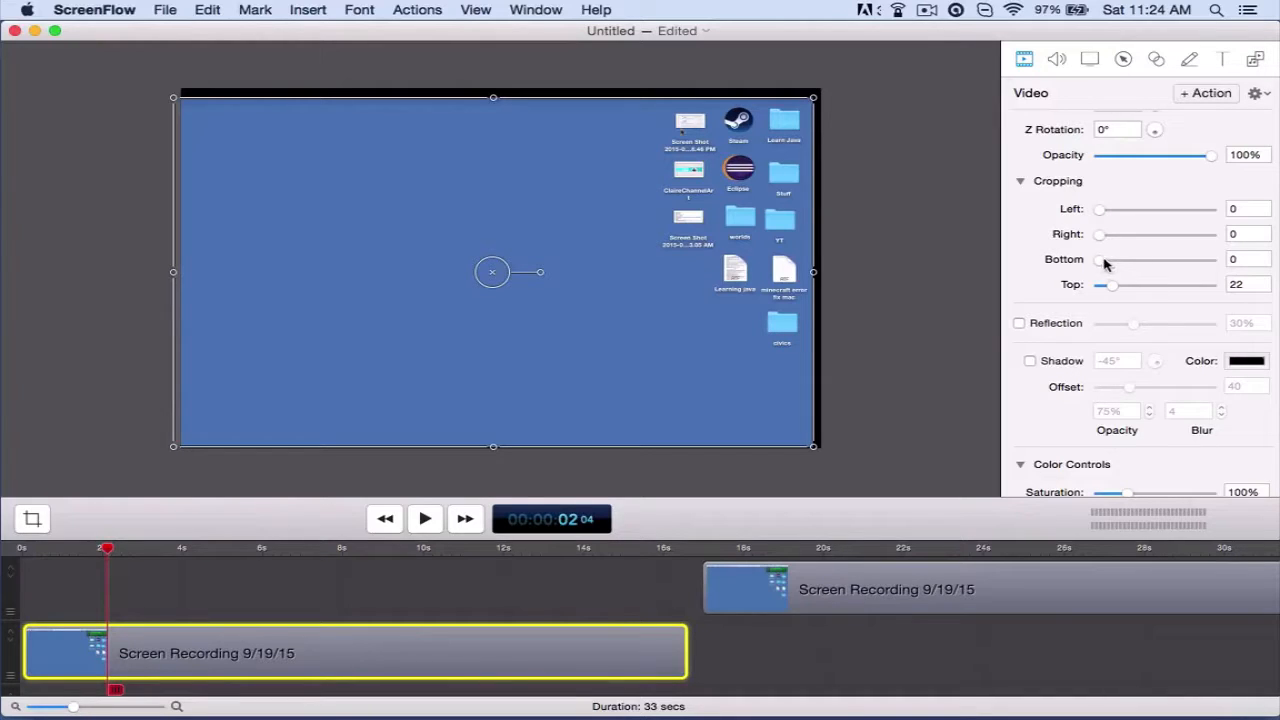
left_click(840, 274)
left_click(799, 252)
left_click_drag(748, 288, 746, 291)
left_click(957, 412)
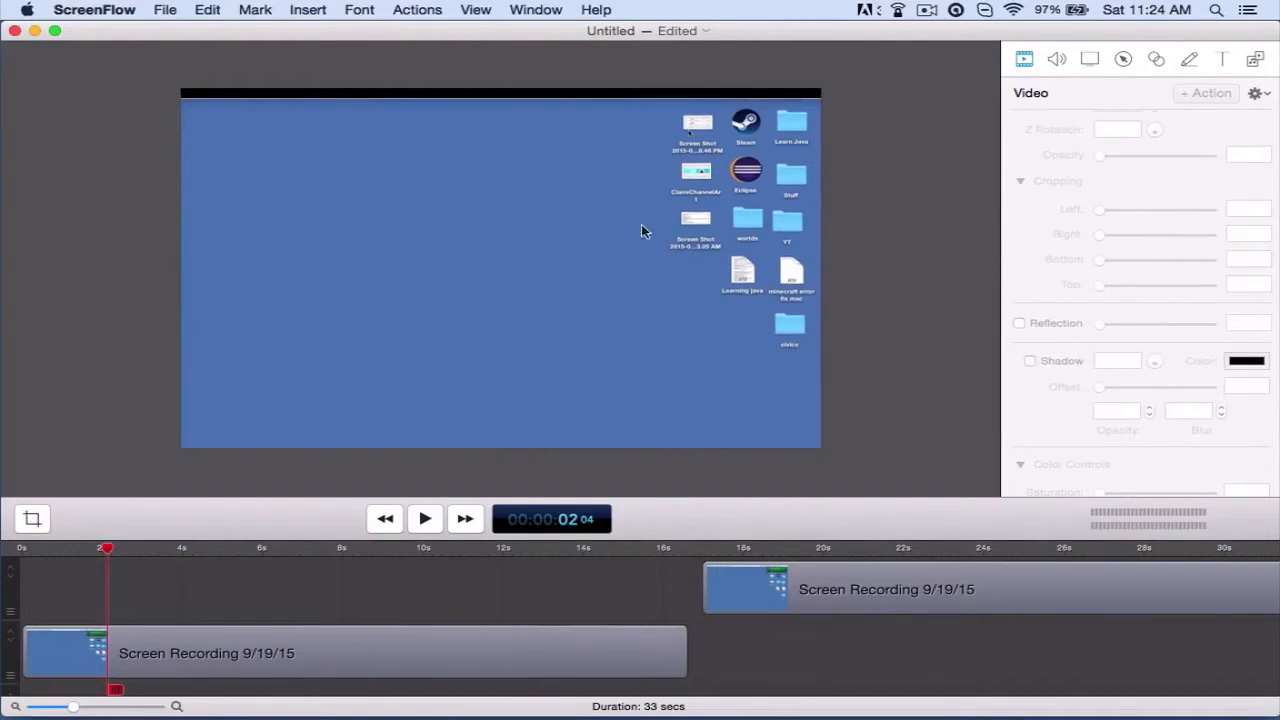
Increase the lower clip's top cropping to 31
left_click(597, 654)
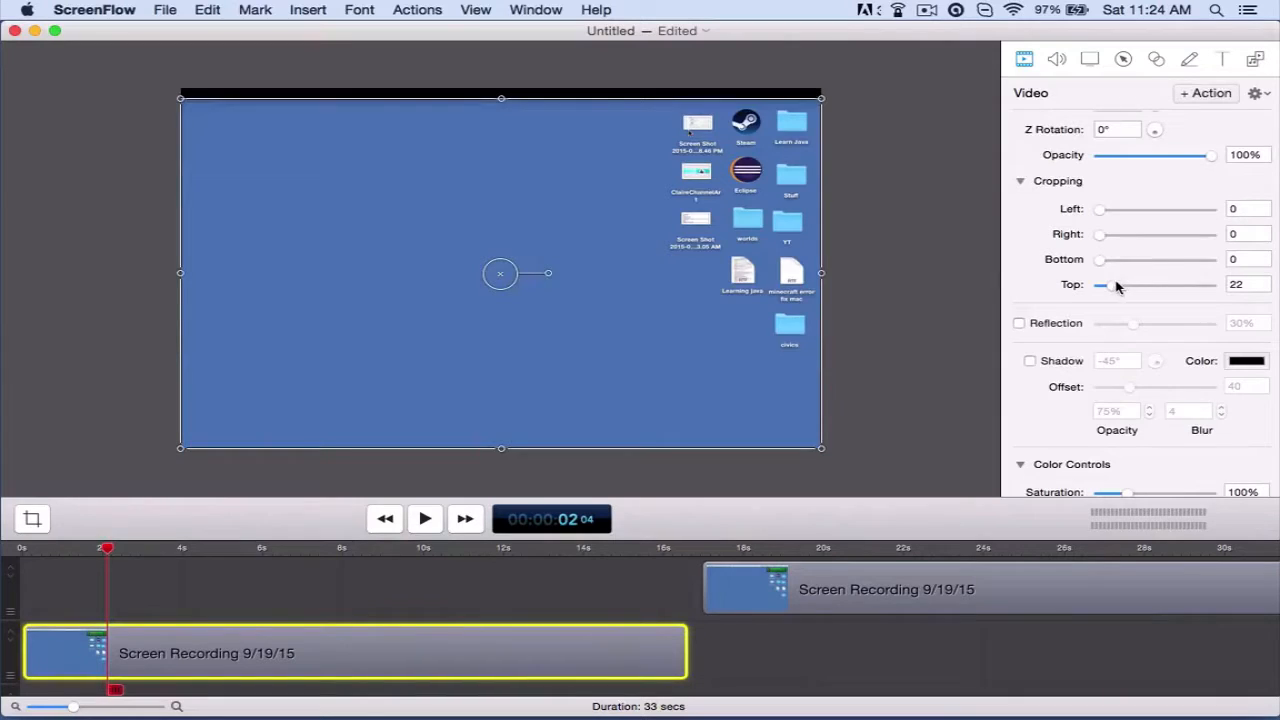
left_click_drag(1117, 287, 1121, 286)
left_click(940, 310)
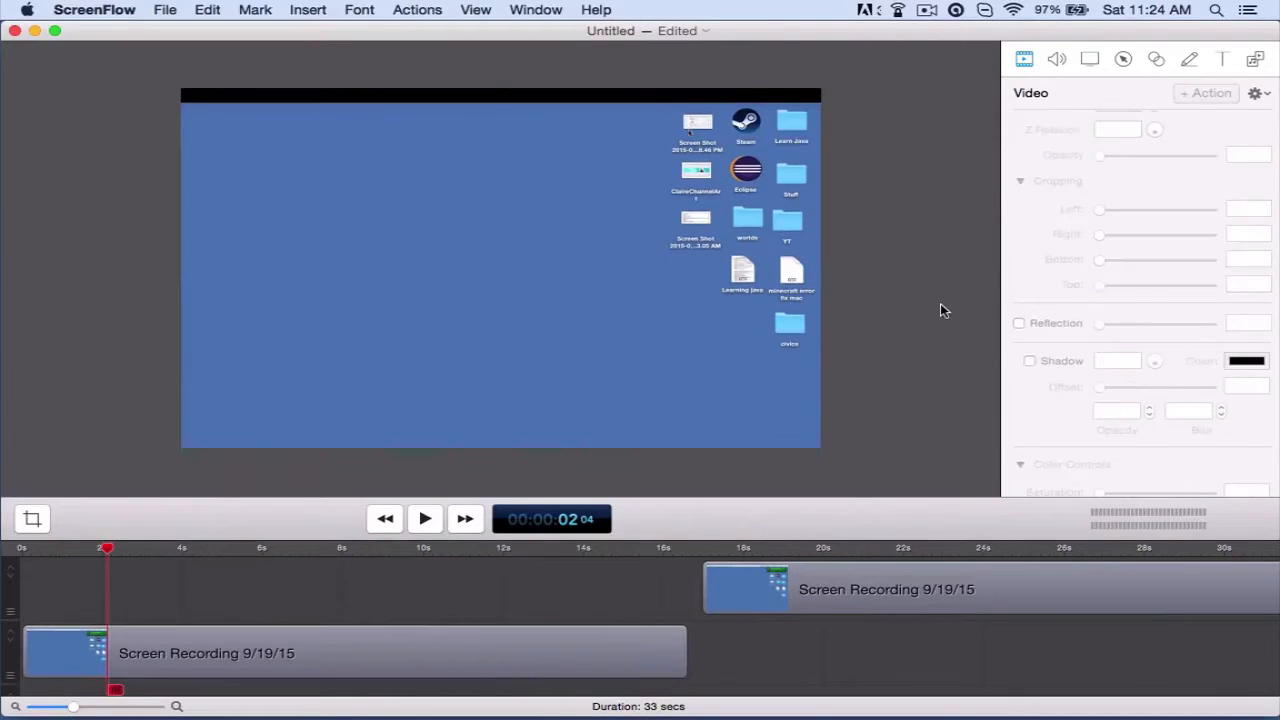
left_click(741, 322)
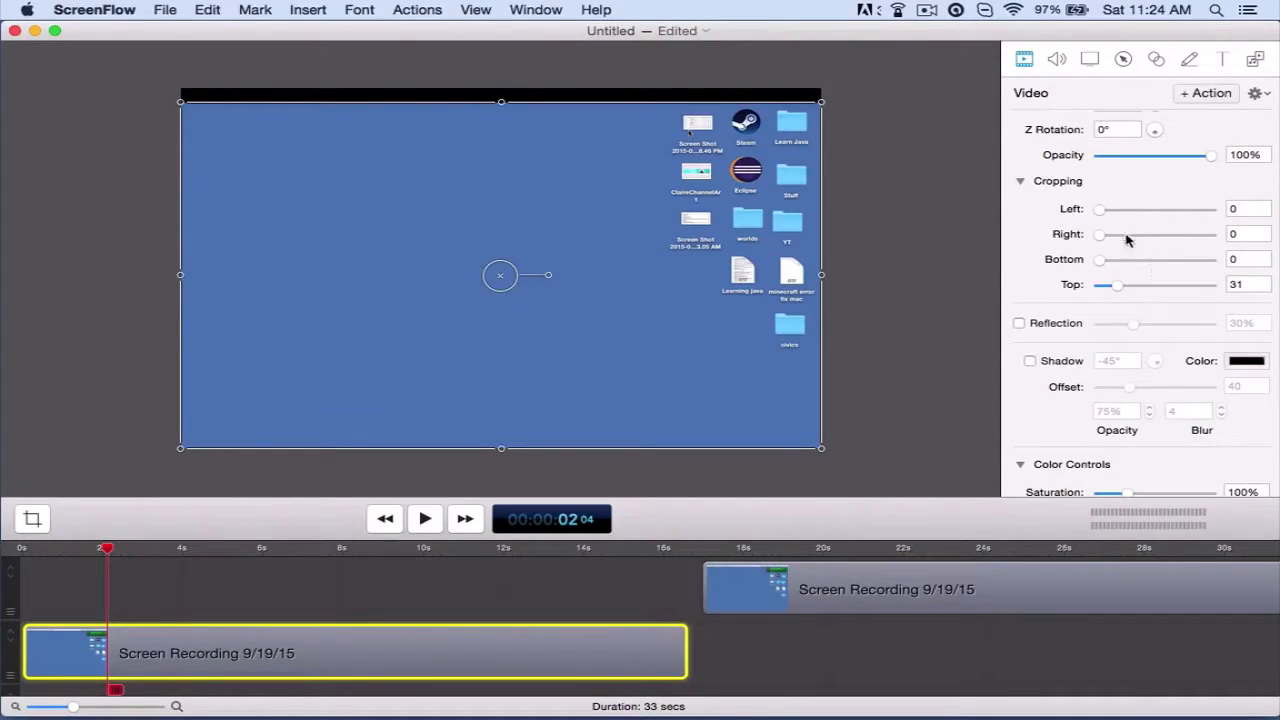
Crop the lower clip's right side by 200 and stretch its picture partway toward the canvas's right edge, leaving a black strip
left_click_drag(1101, 209, 1071, 209)
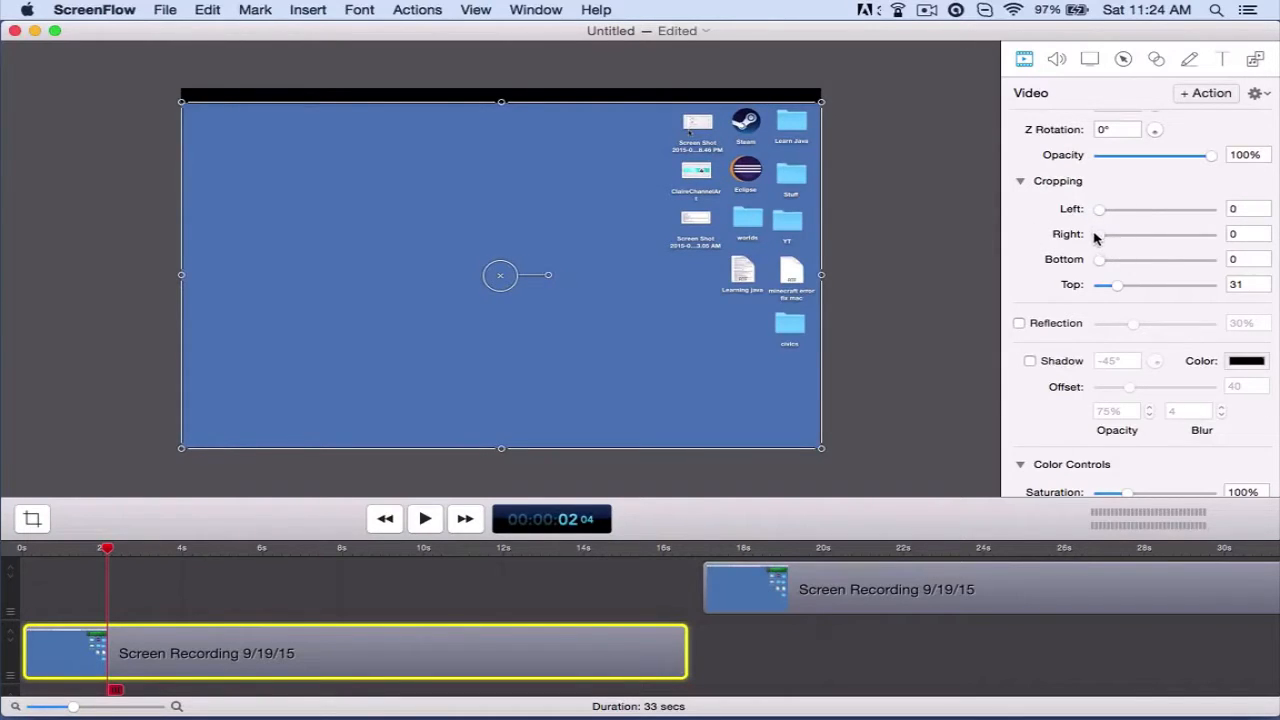
left_click_drag(1100, 234, 1278, 234)
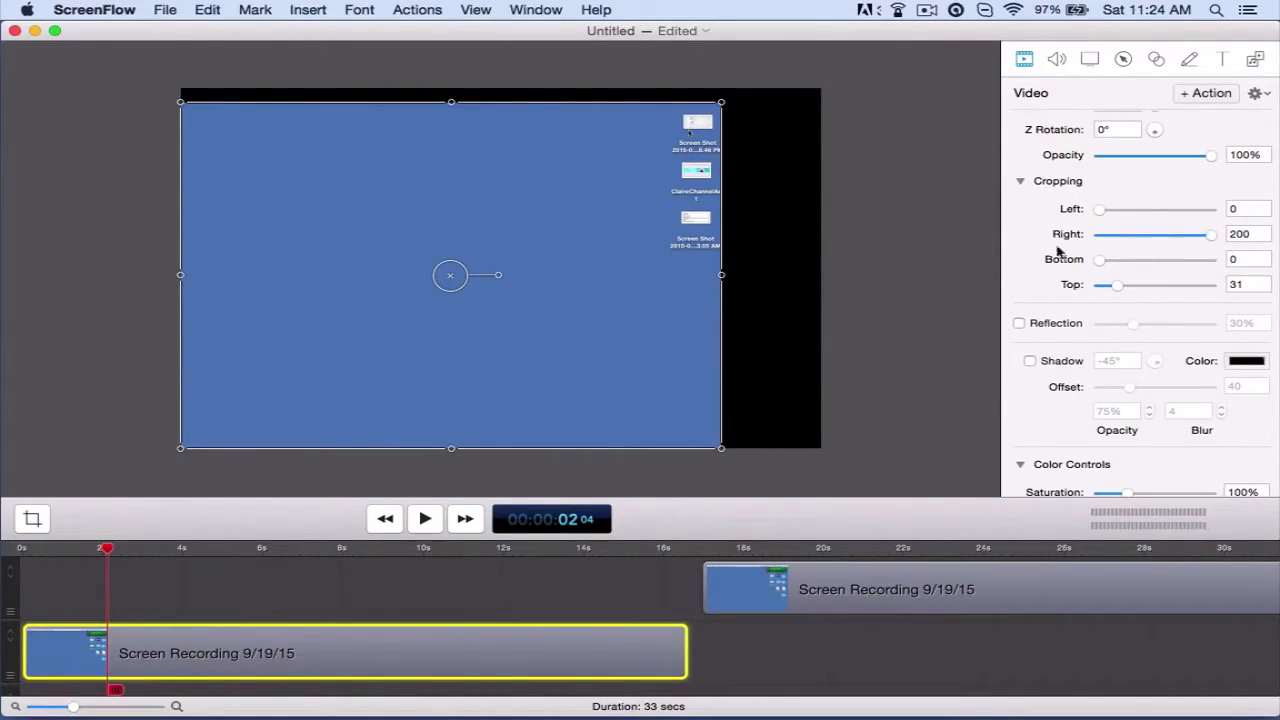
left_click_drag(721, 276, 818, 367)
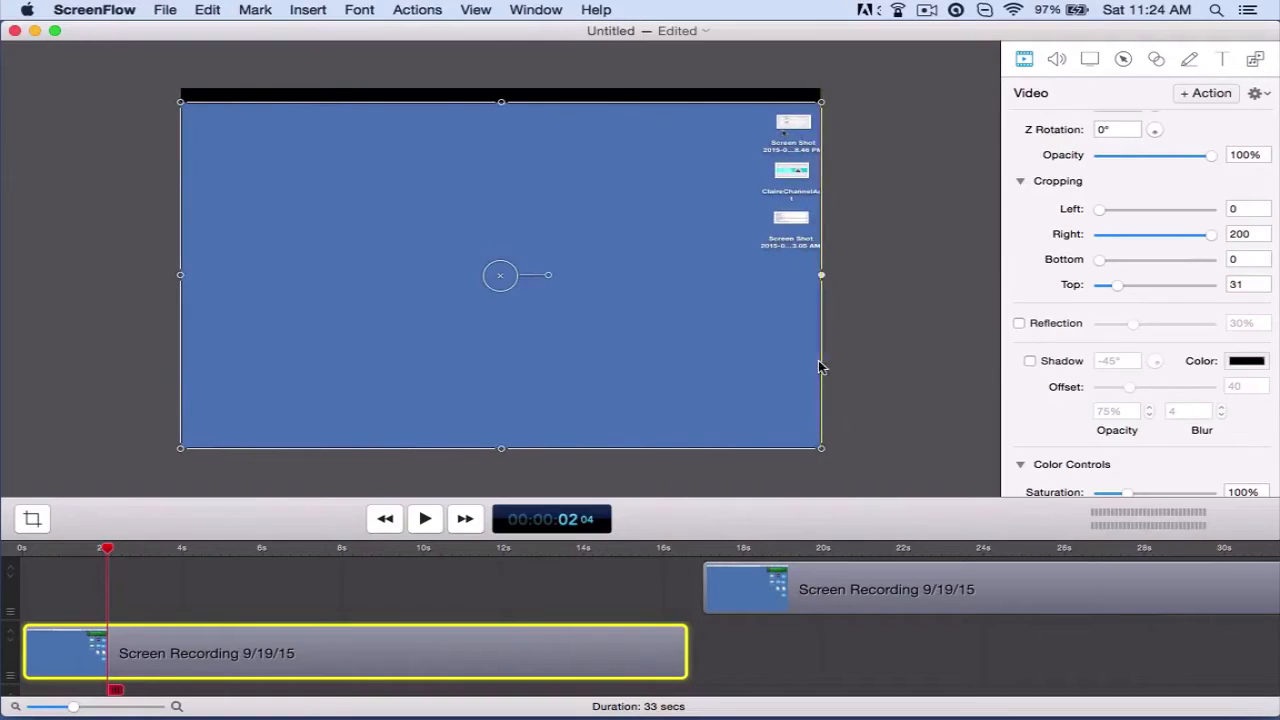
left_click_drag(1159, 240, 1222, 240)
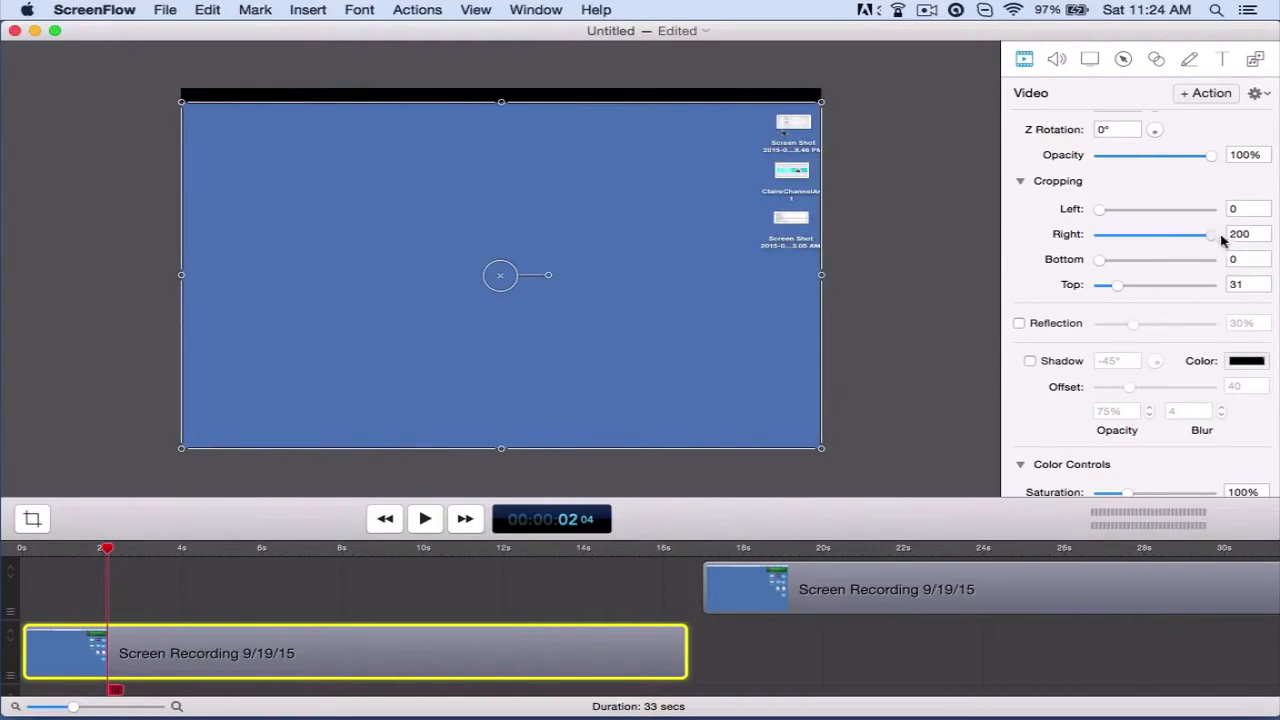
left_click(101, 263)
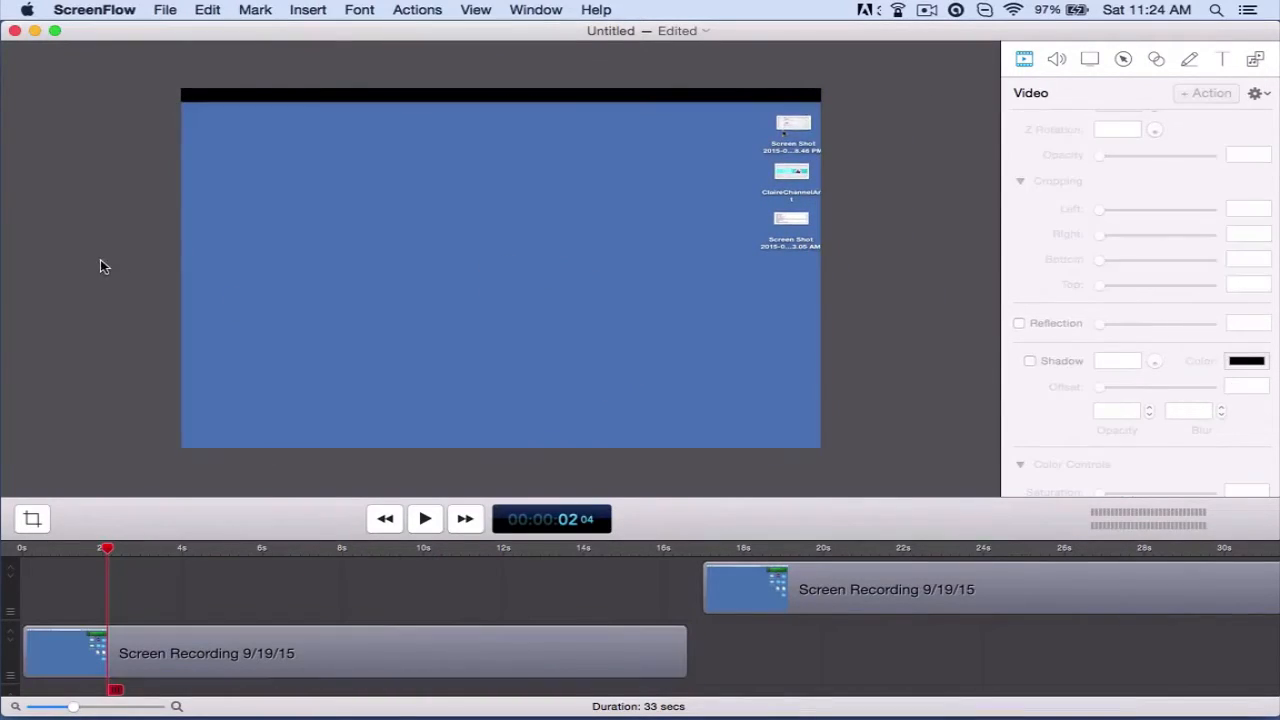
left_click(450, 320)
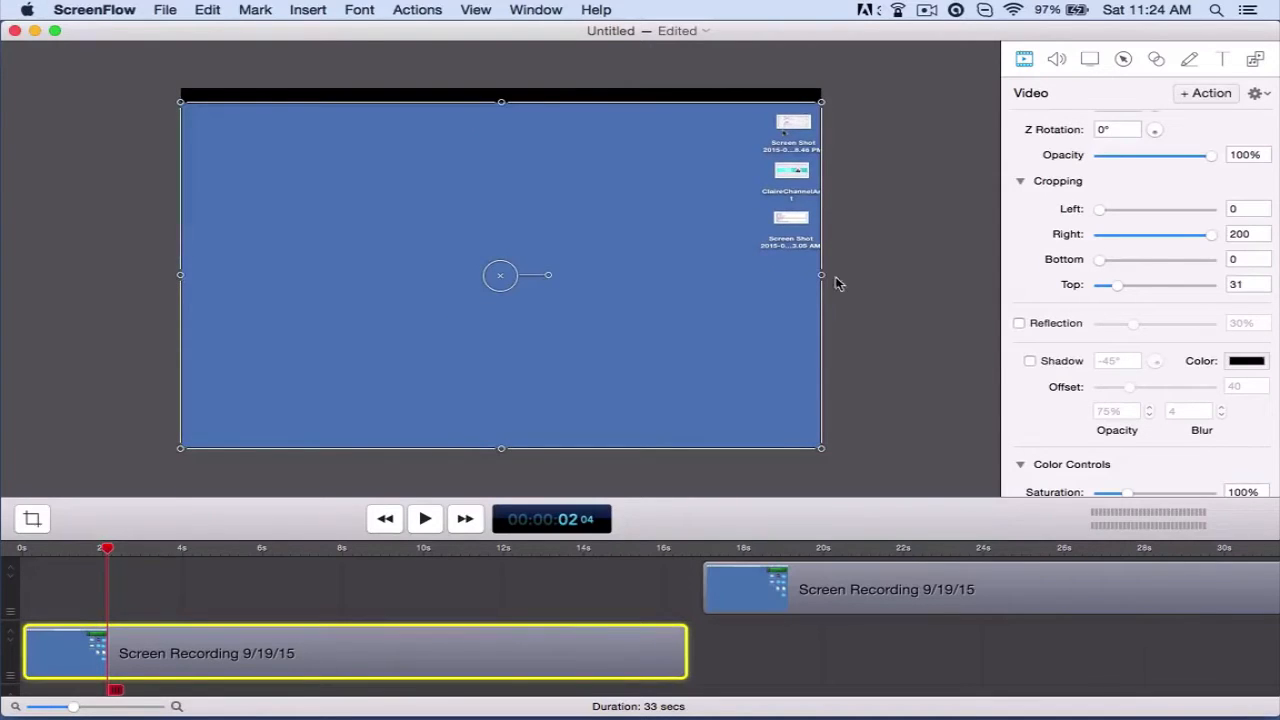
left_click_drag(817, 276, 770, 364)
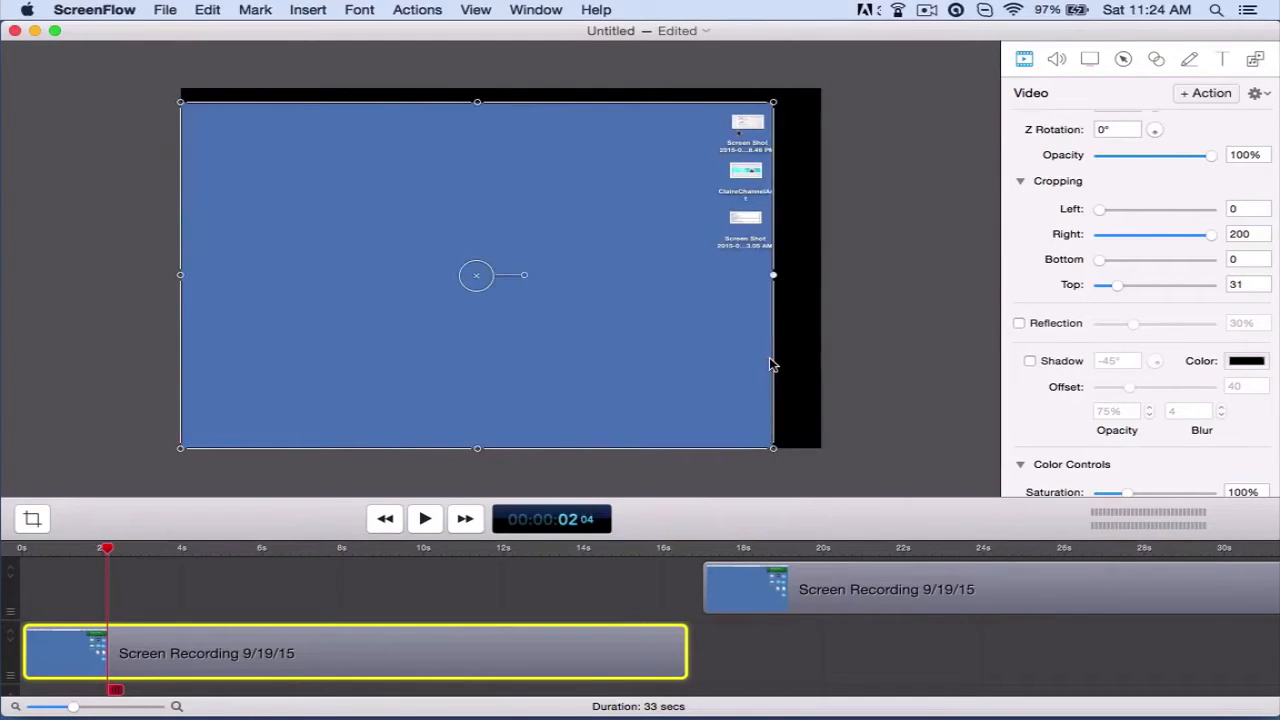
View the lower clip's audio properties and its screen recording properties
left_click(1058, 60)
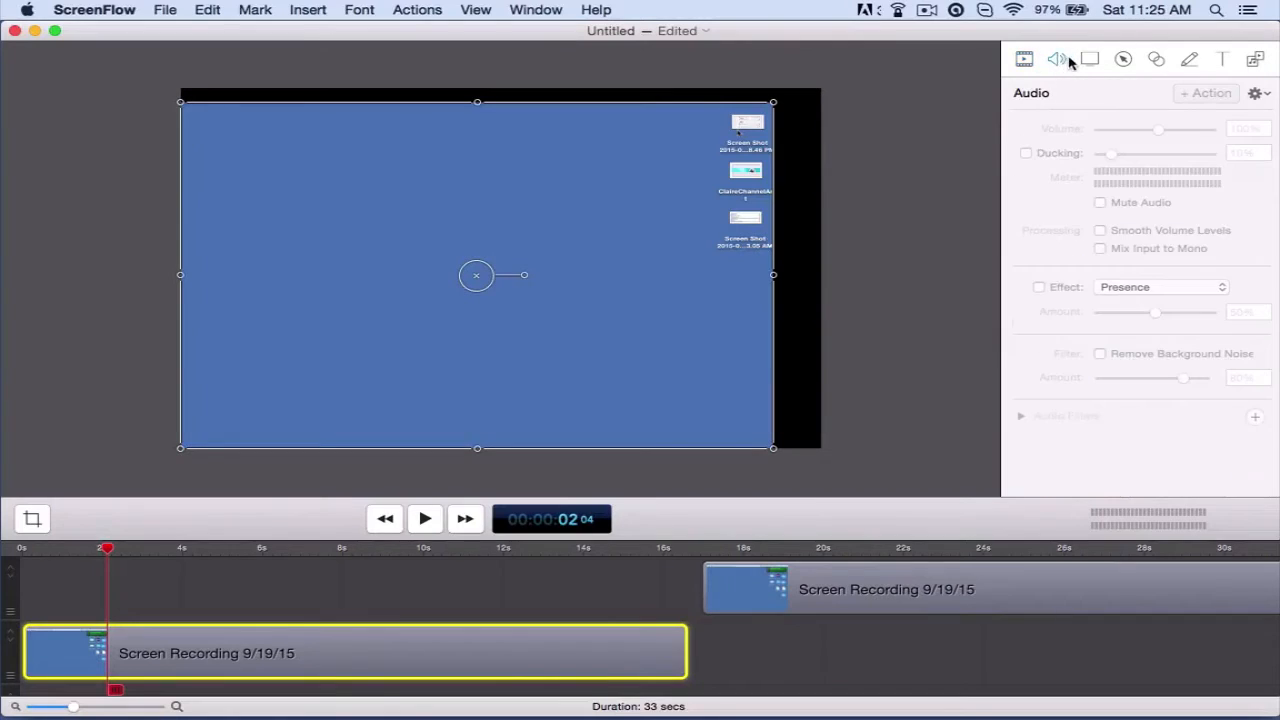
left_click(1090, 60)
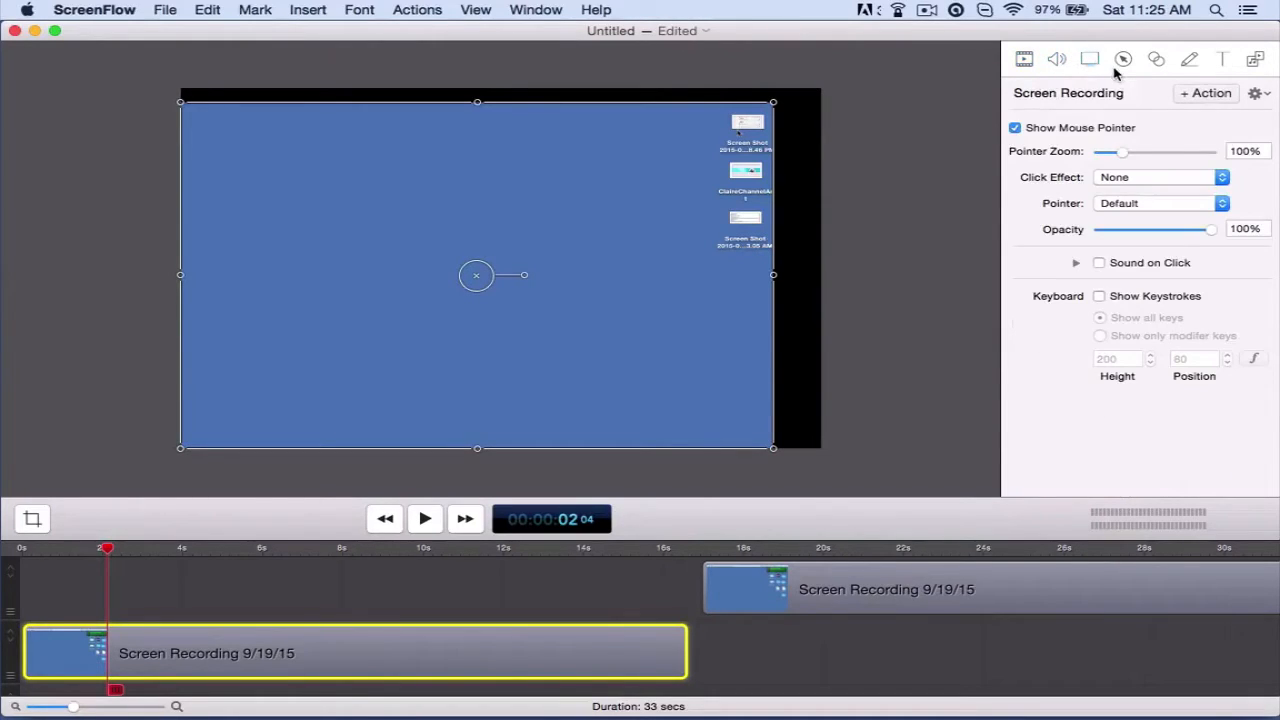
View the lower clip's callout, touch callout, annotation and text properties in turn
left_click(1122, 60)
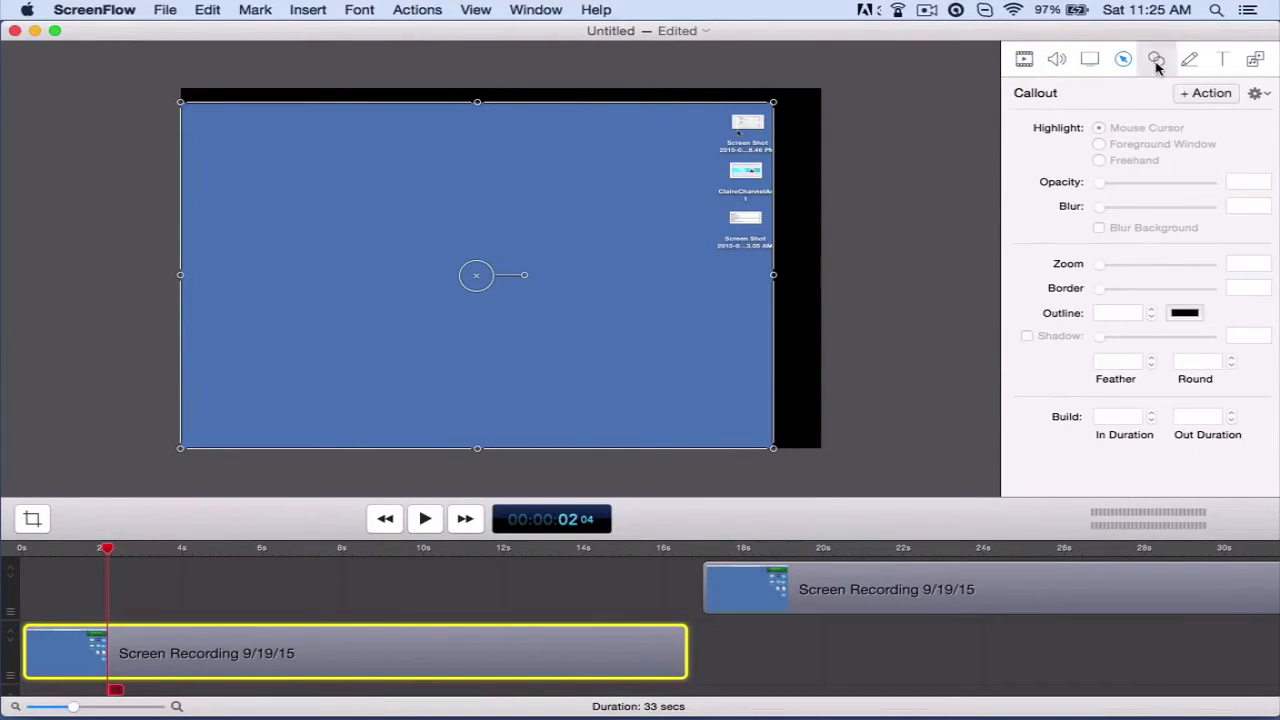
left_click(1156, 60)
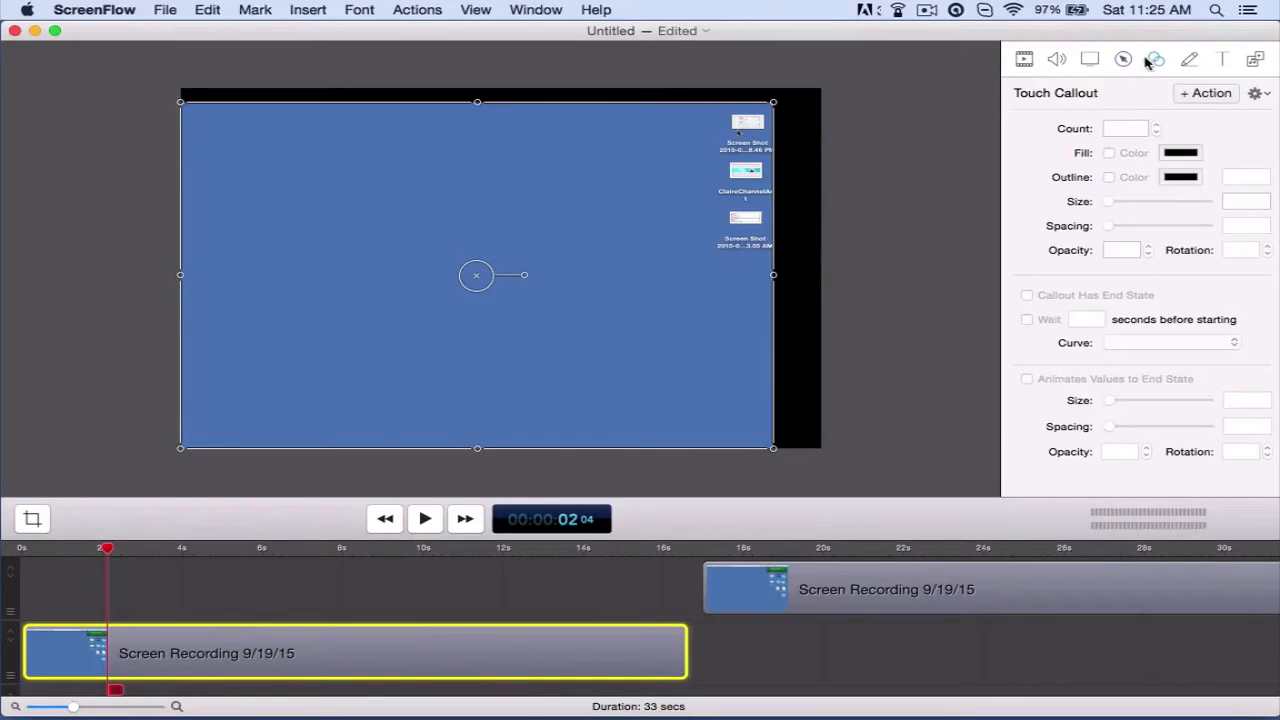
left_click(1188, 62)
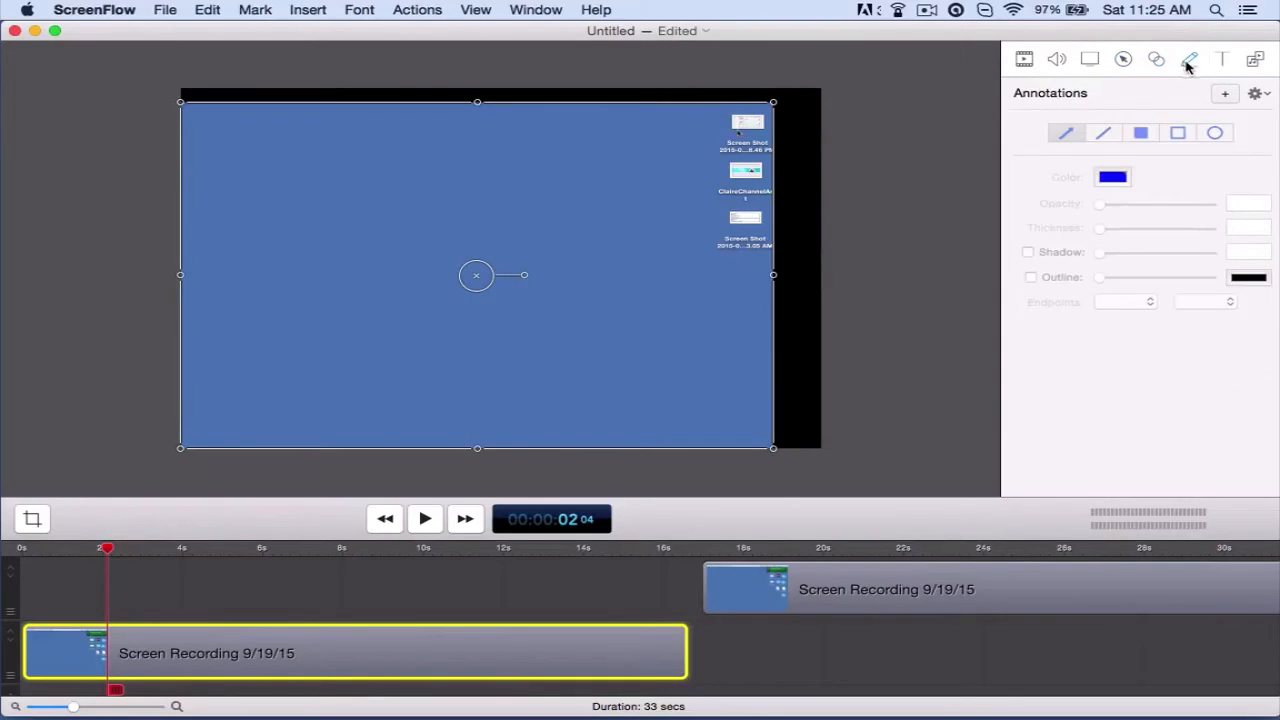
left_click(1222, 62)
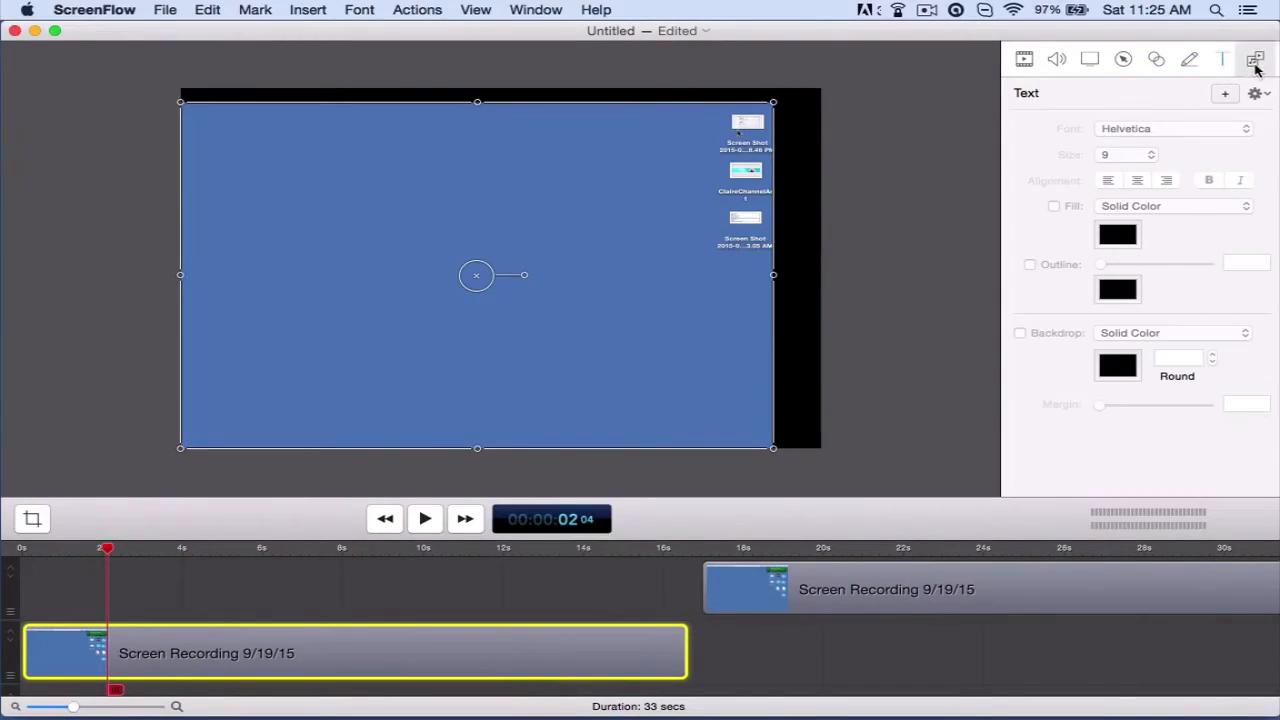
Review the lower clip's video properties down to the color controls and video filters, and deselect the clip
left_click(1024, 60)
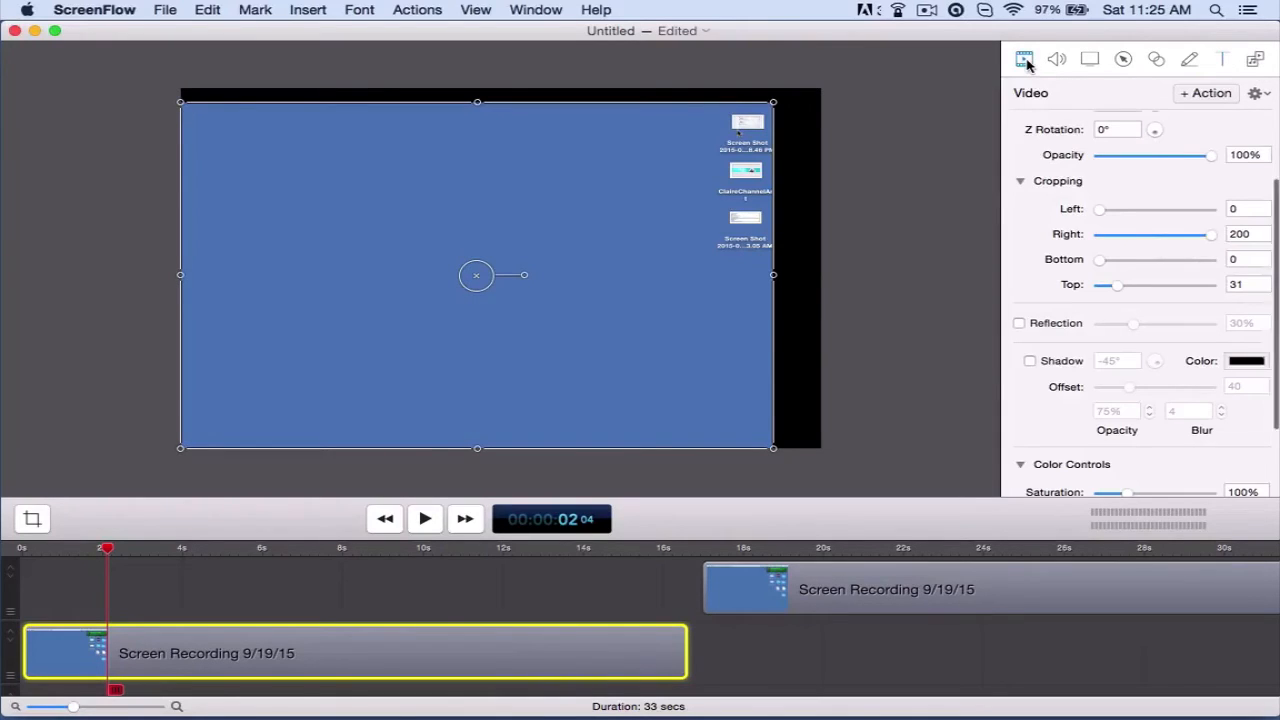
scroll(1128, 428, "down", 5)
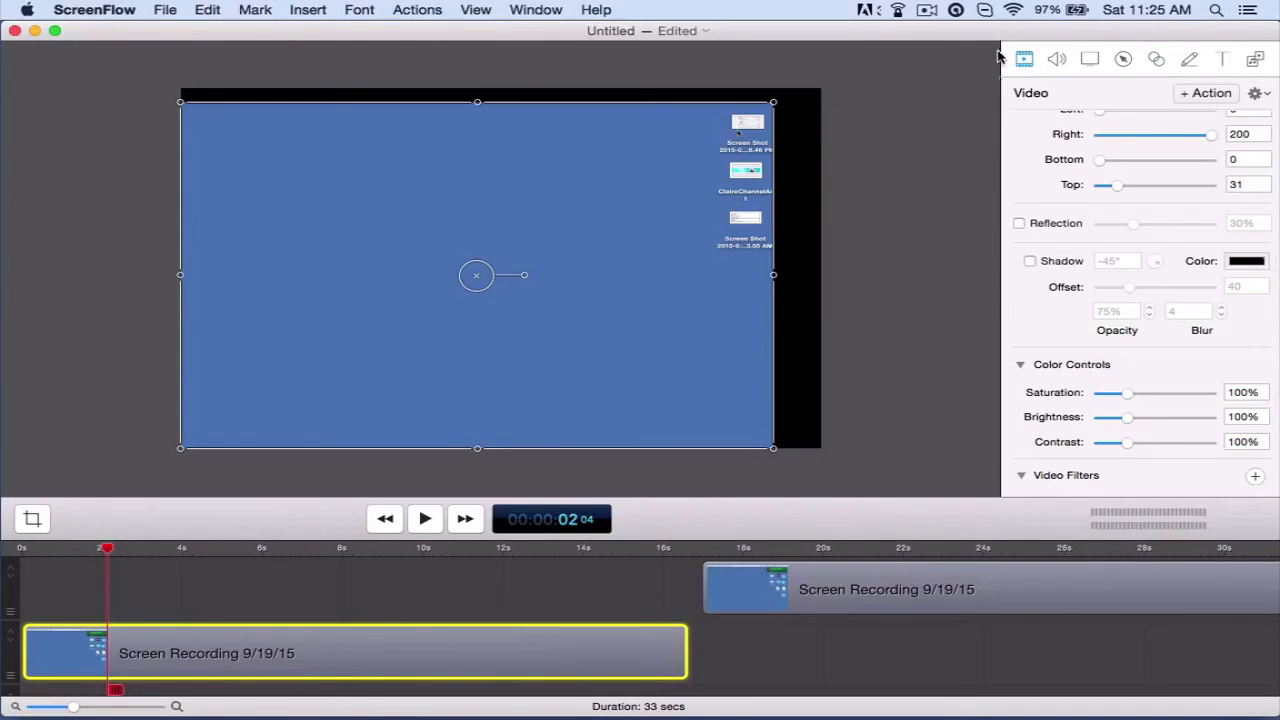
left_click(818, 655)
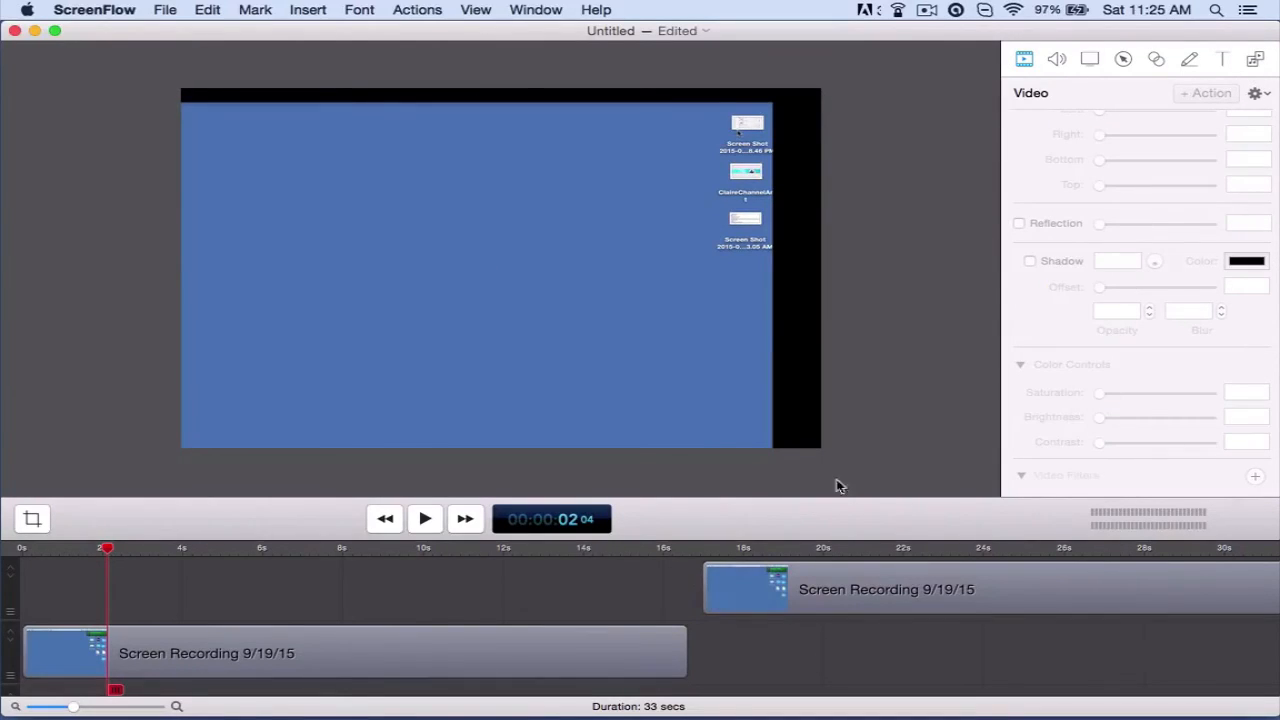